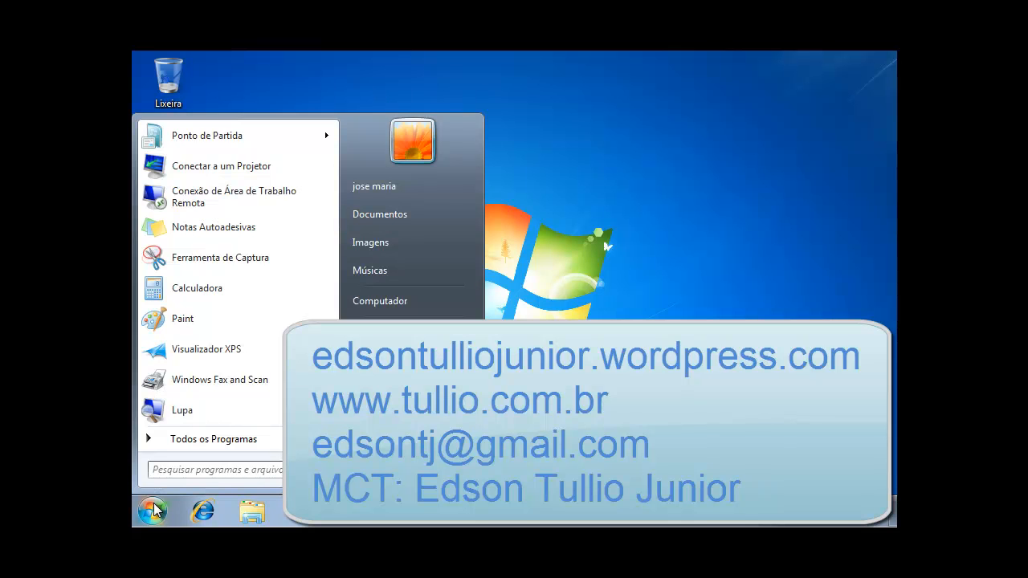
Browse to the print server \\dc1 and connect to its shared EPSON LX-300+ II printer, closing the print queue.
{"action": "type", "text": "\\\\dc1"}
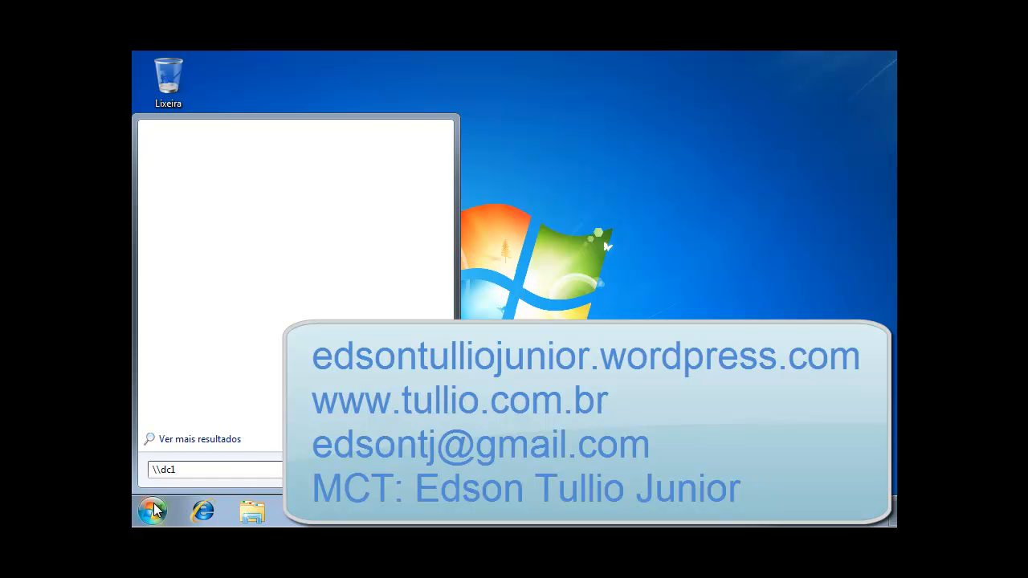
{"action": "key", "text": "Return"}
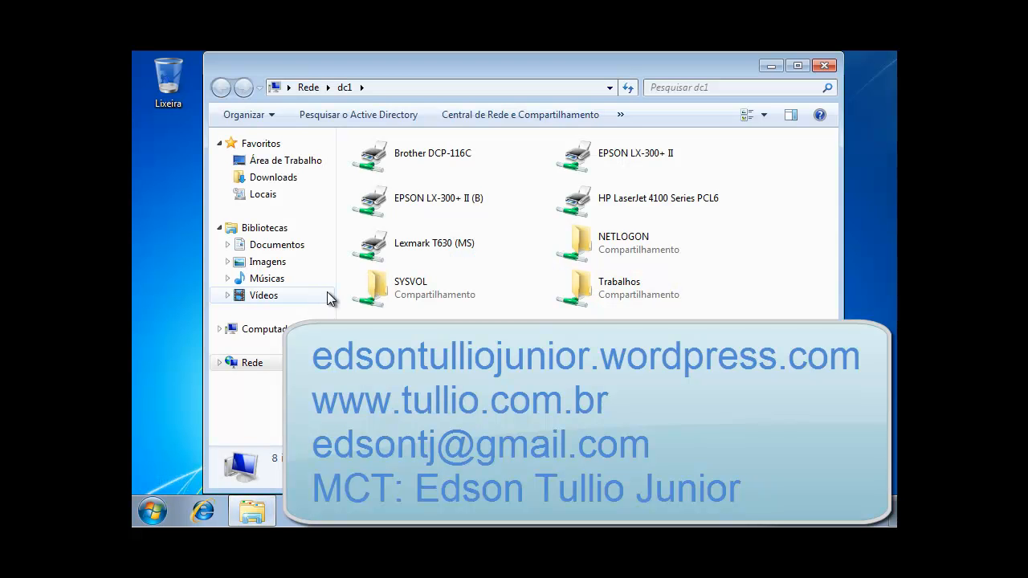
{"action": "left_click", "coordinate": [416, 218]}
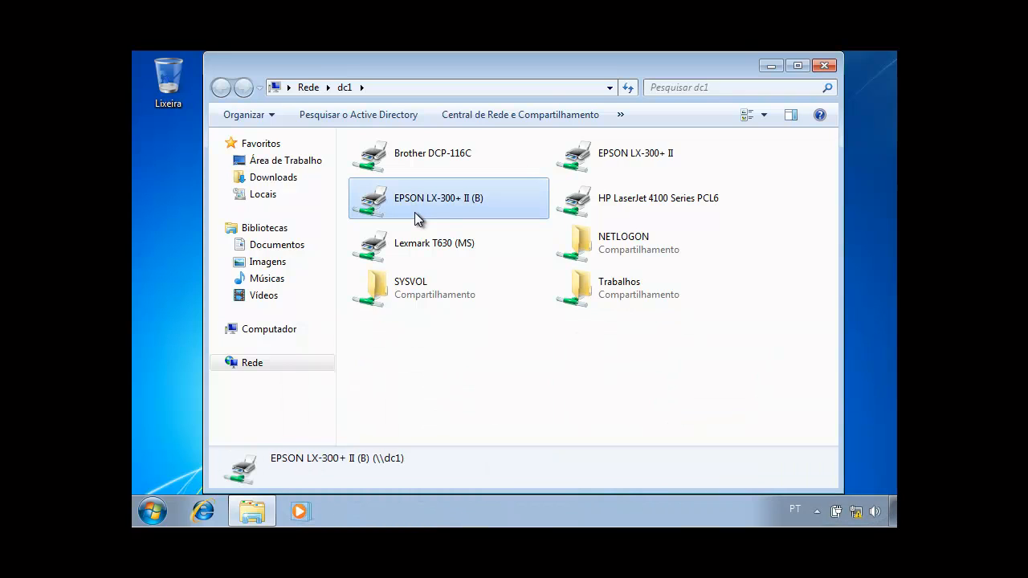
{"action": "left_click", "coordinate": [613, 148]}
{"action": "double_click", "coordinate": [613, 149]}
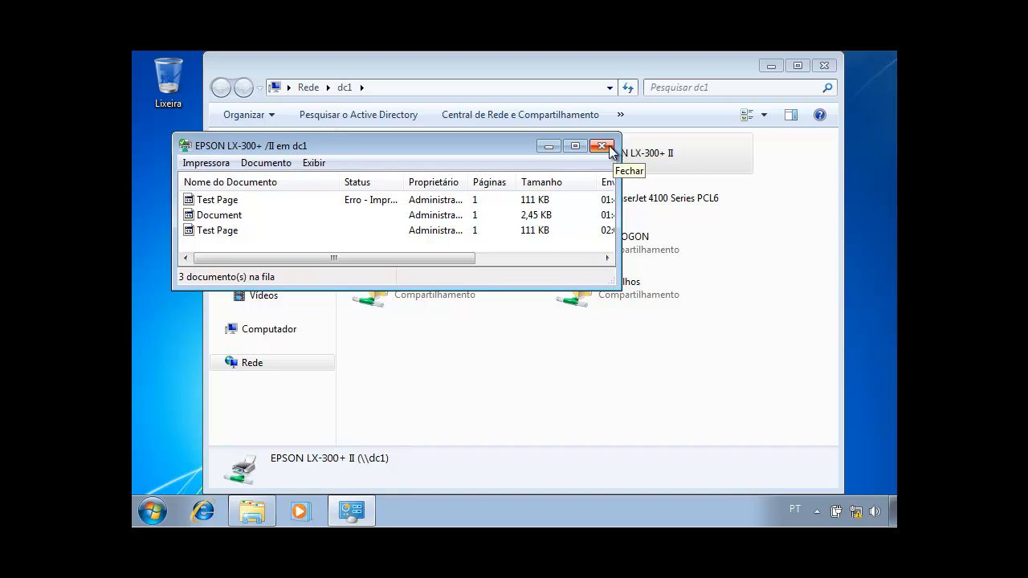
{"action": "left_click", "coordinate": [602, 147]}
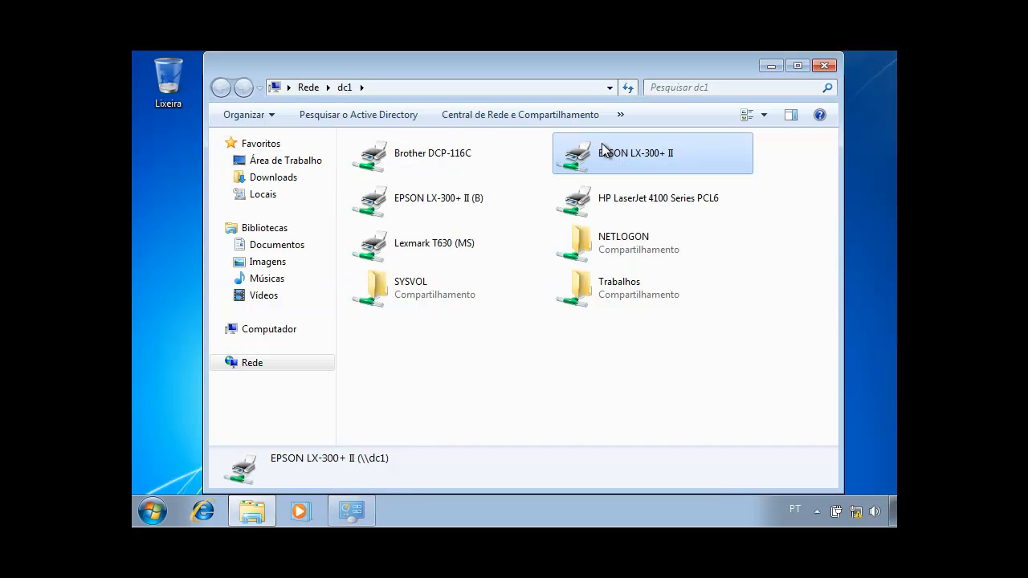
Connect to the shared HP LaserJet 4100 Series PCL6 and set it as the default printer, closing the open windows.
{"action": "double_click", "coordinate": [619, 198]}
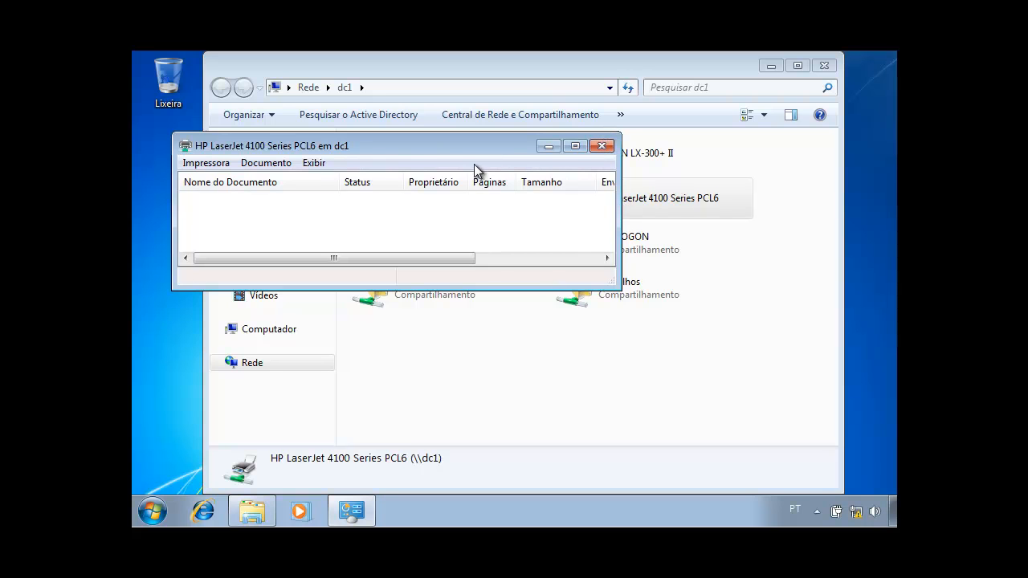
{"action": "left_click", "coordinate": [210, 165]}
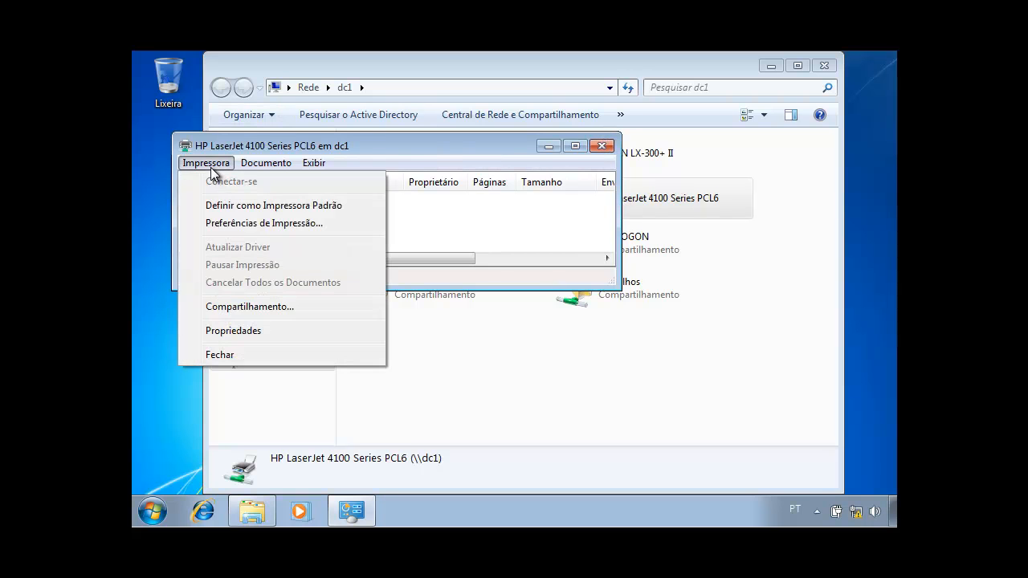
{"action": "left_click", "coordinate": [219, 207]}
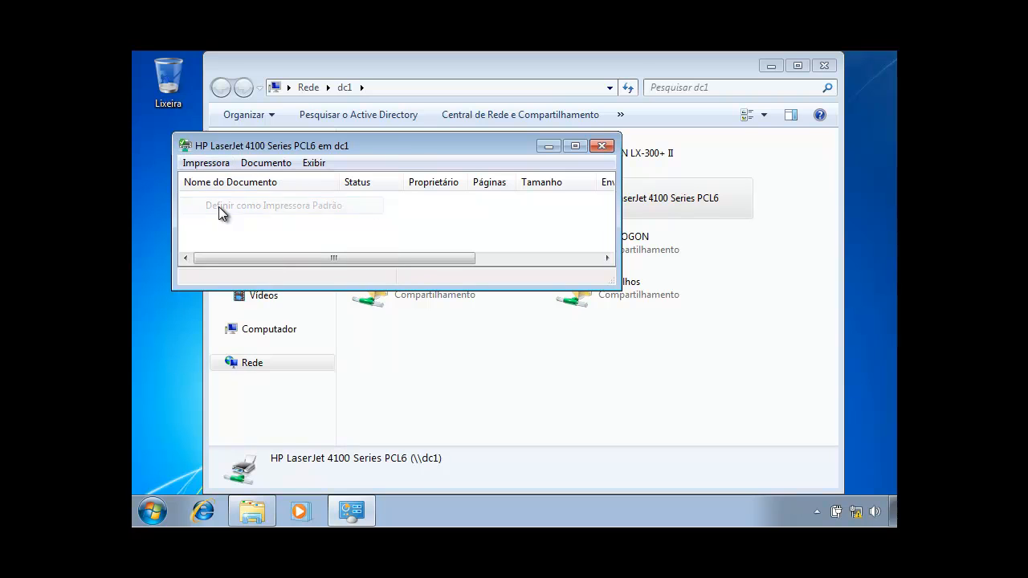
{"action": "left_click", "coordinate": [604, 148]}
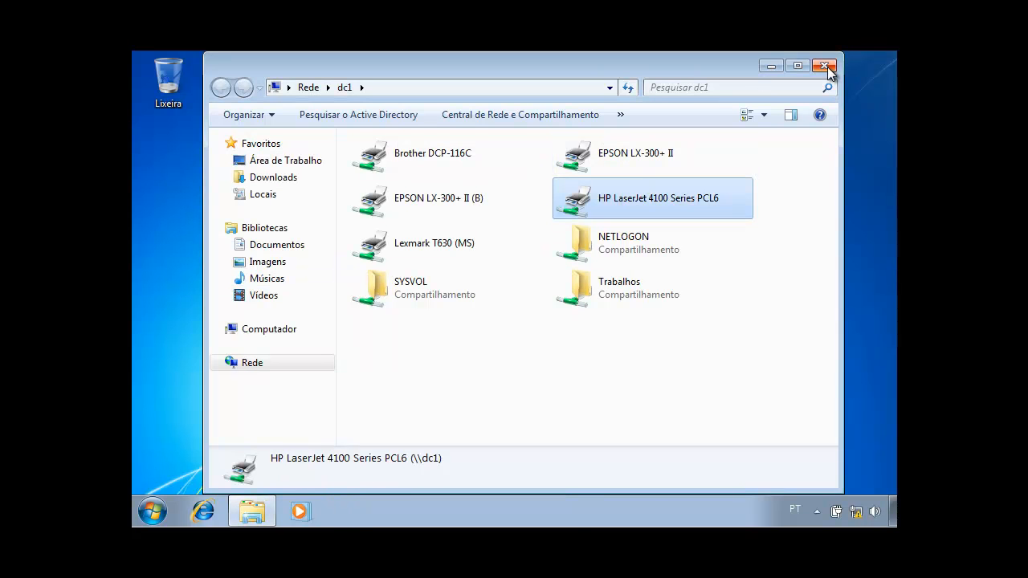
{"action": "left_click", "coordinate": [827, 68]}
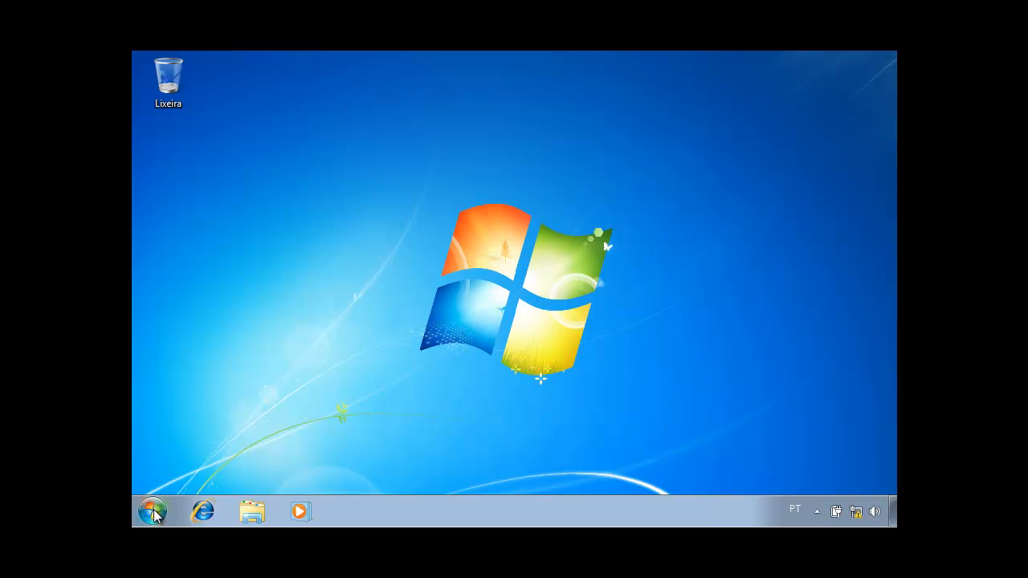
Start WordPad and enter the sample text "adsjflaksdjfkl" in the blank document.
{"action": "left_click", "coordinate": [153, 512]}
{"action": "type", "text": "wordp"}
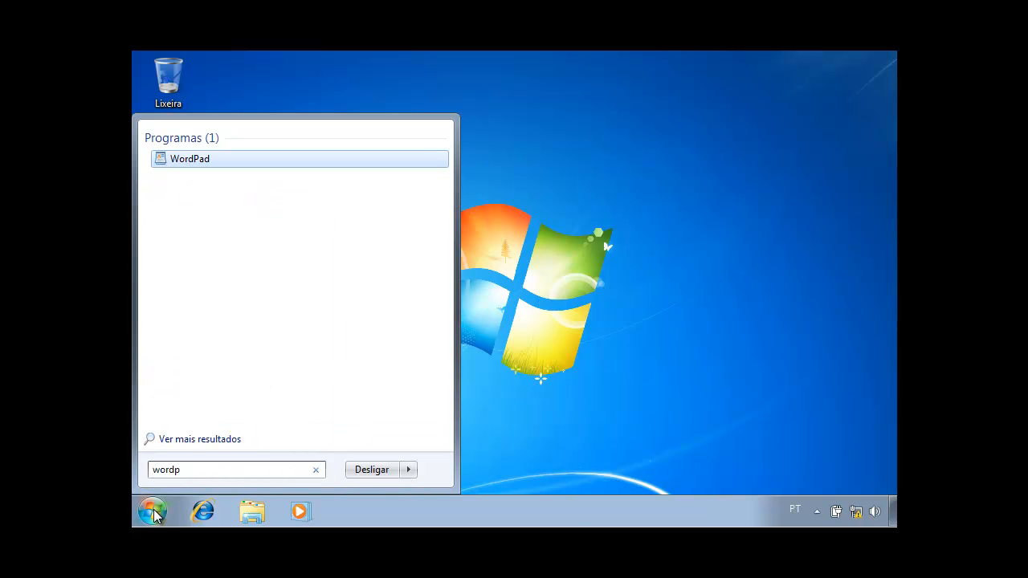
{"action": "key", "text": "Return"}
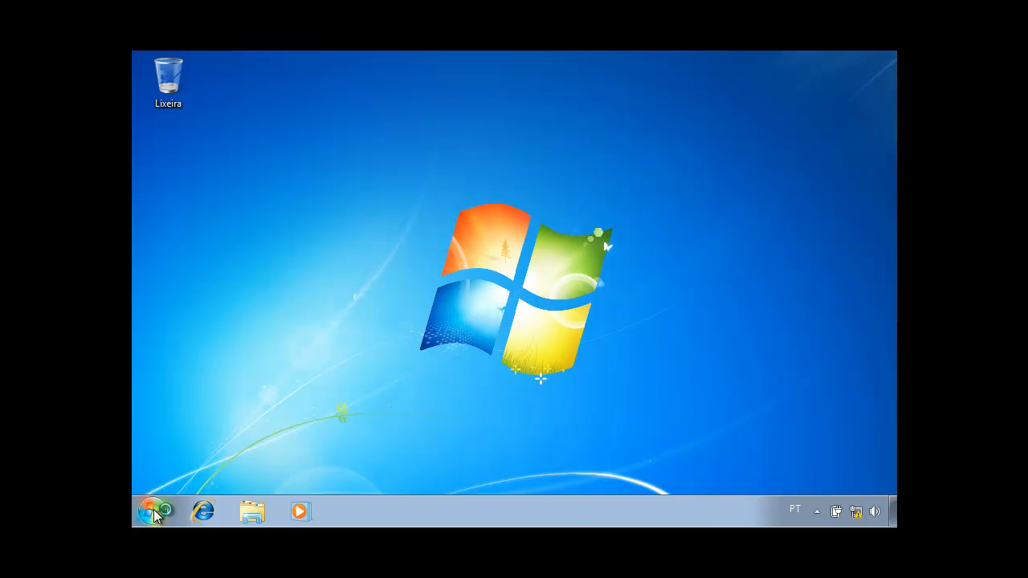
{"action": "type", "text": "adsjflaksdjfkl"}
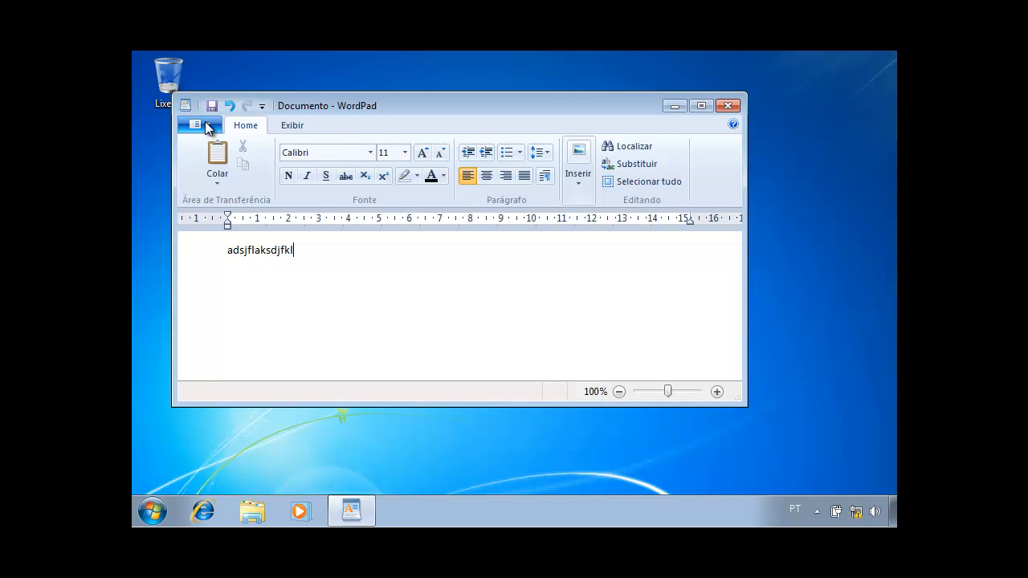
Print the document on the default HP LaserJet 4100 Series PCL6 on dc1.
{"action": "left_click", "coordinate": [206, 124]}
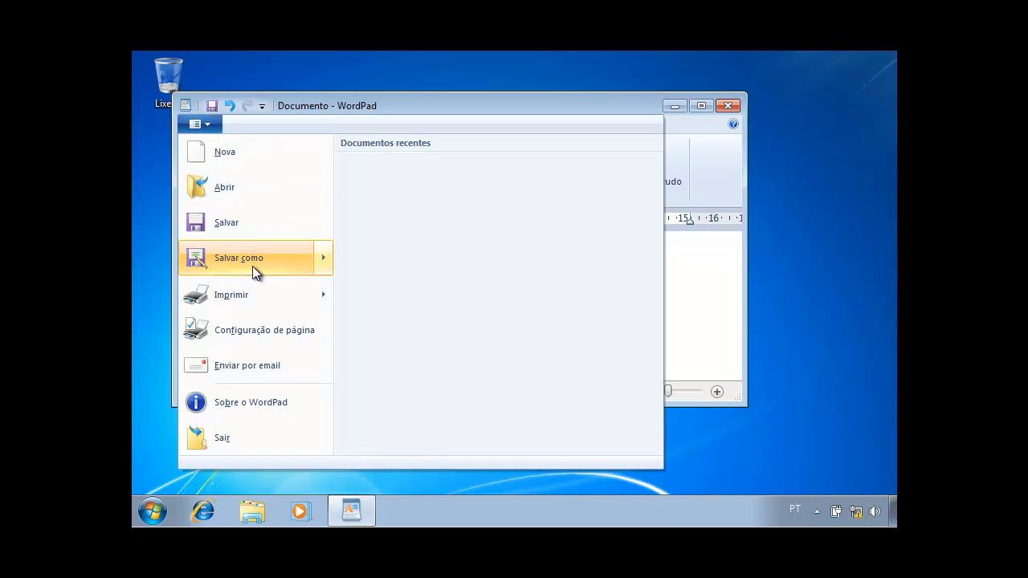
{"action": "mouse_move", "coordinate": [279, 294]}
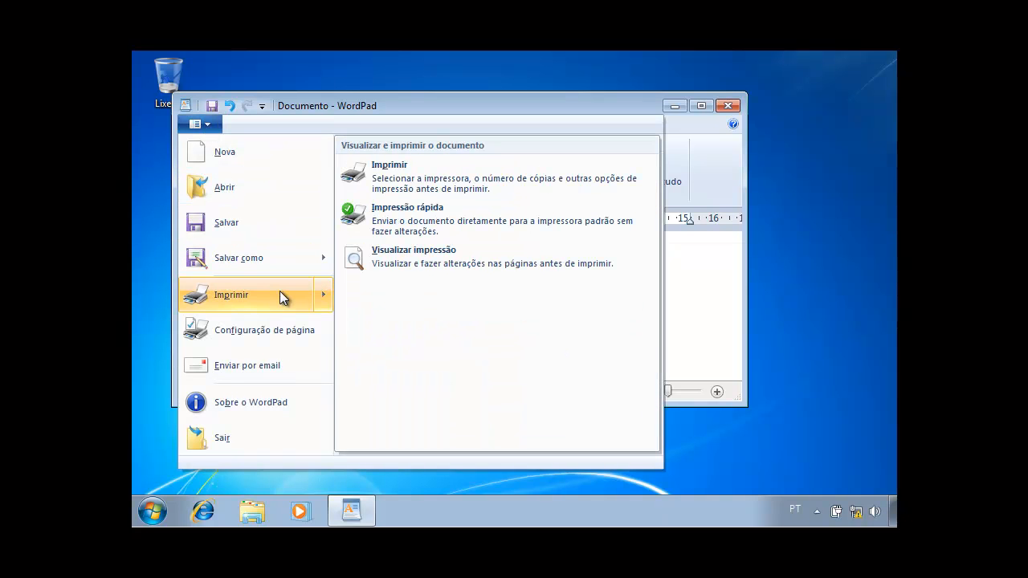
{"action": "left_click", "coordinate": [425, 183]}
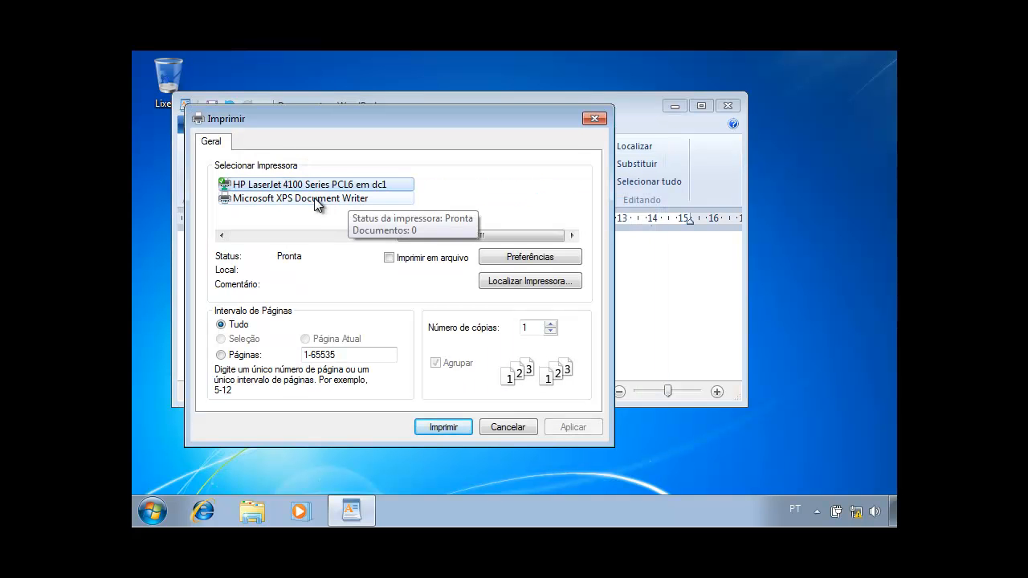
{"action": "left_click", "coordinate": [442, 428]}
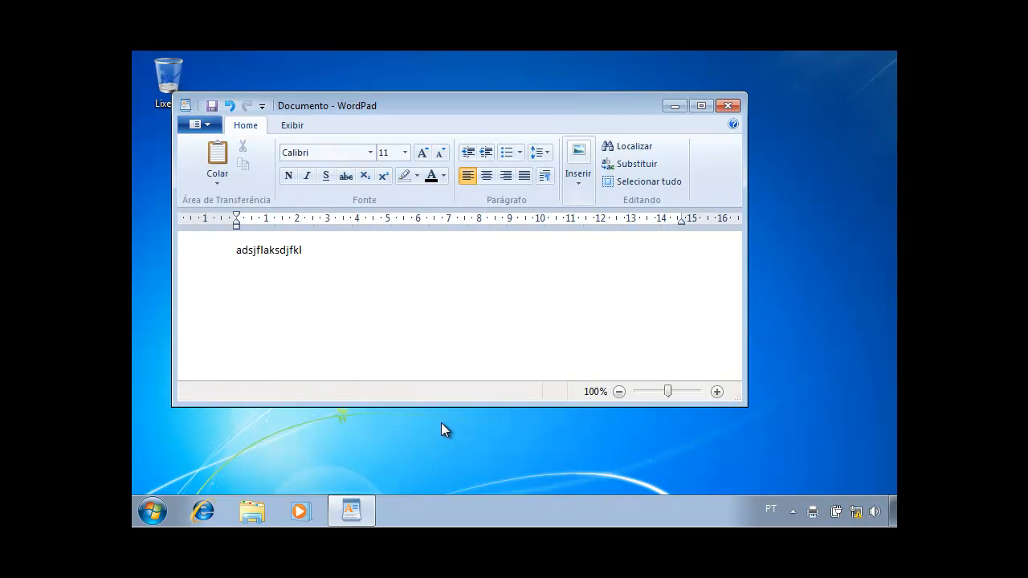
Print the document again, this time on the EPSON LX-300+ /II on dc1.
{"action": "left_click", "coordinate": [207, 124]}
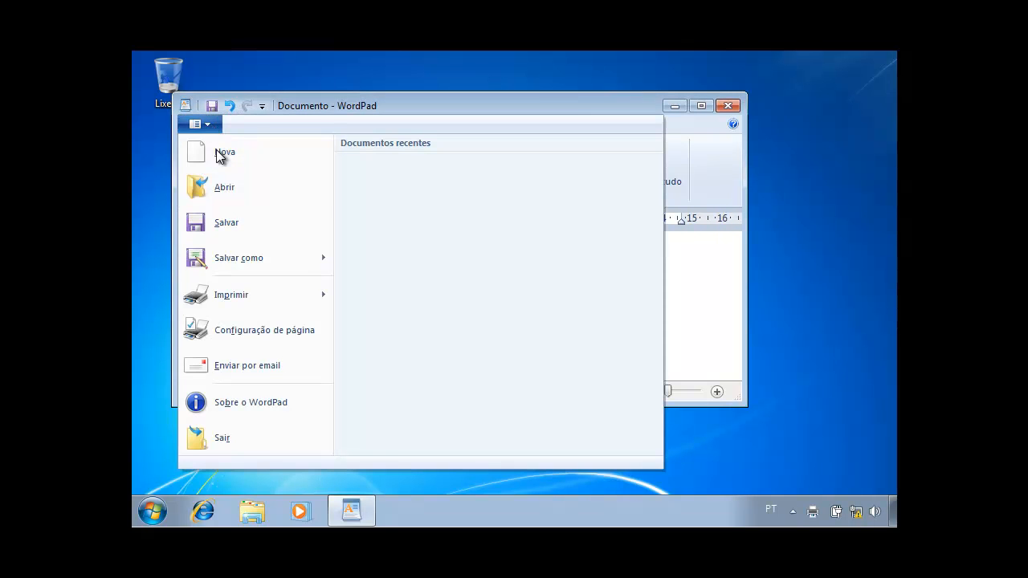
{"action": "mouse_move", "coordinate": [306, 310]}
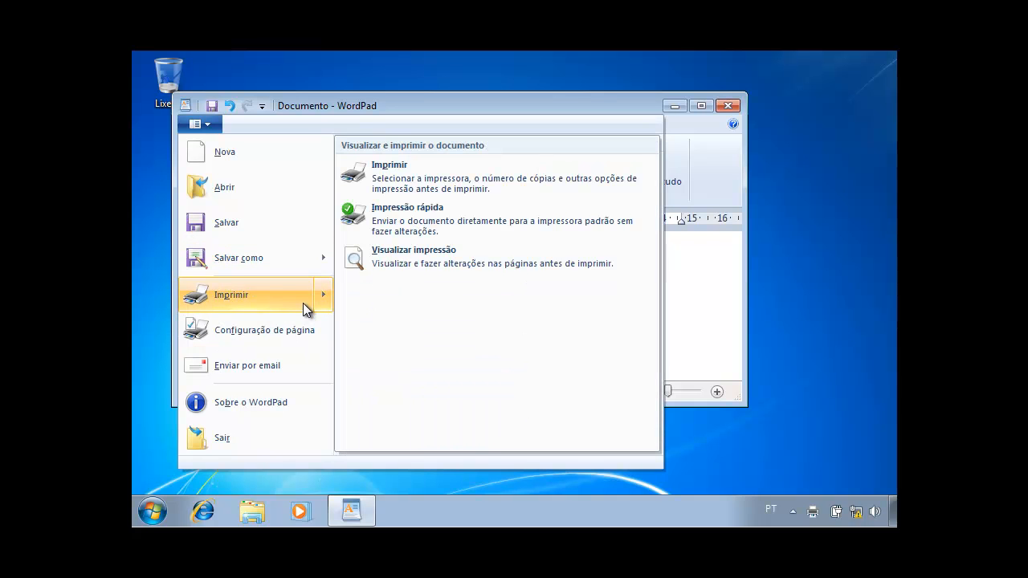
{"action": "left_click", "coordinate": [383, 183]}
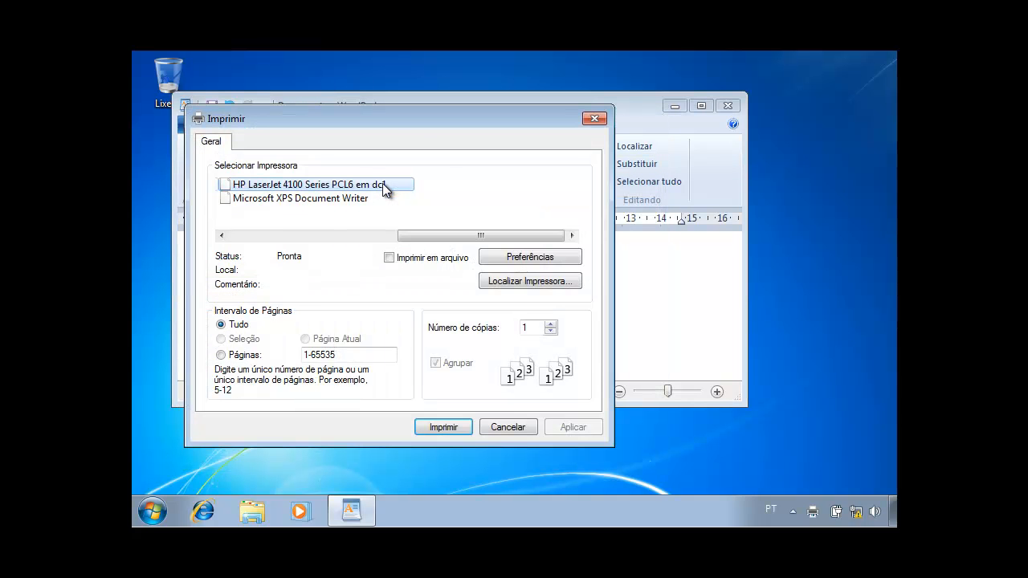
{"action": "left_click", "coordinate": [331, 236]}
{"action": "left_click", "coordinate": [318, 198]}
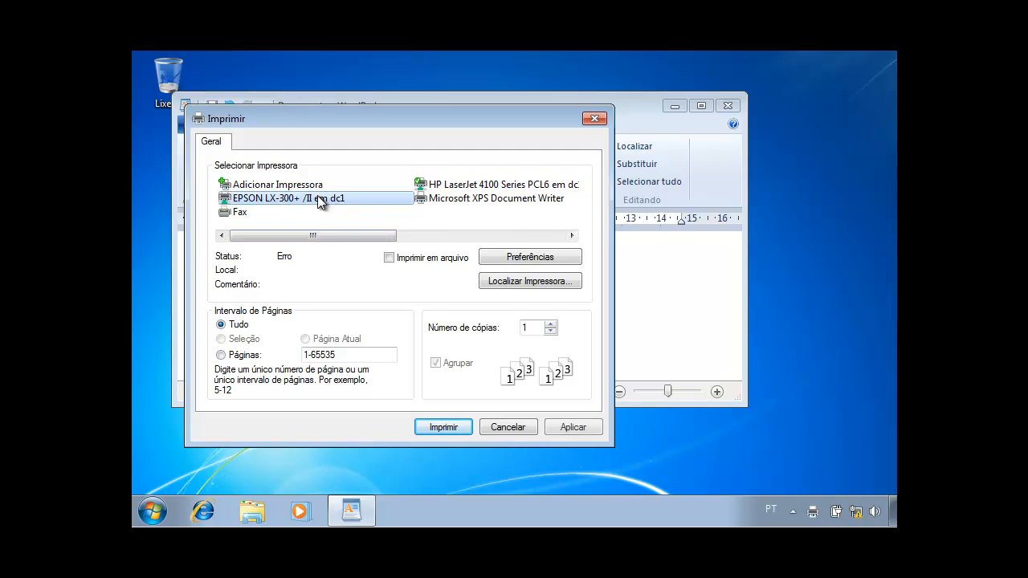
{"action": "left_click", "coordinate": [440, 426]}
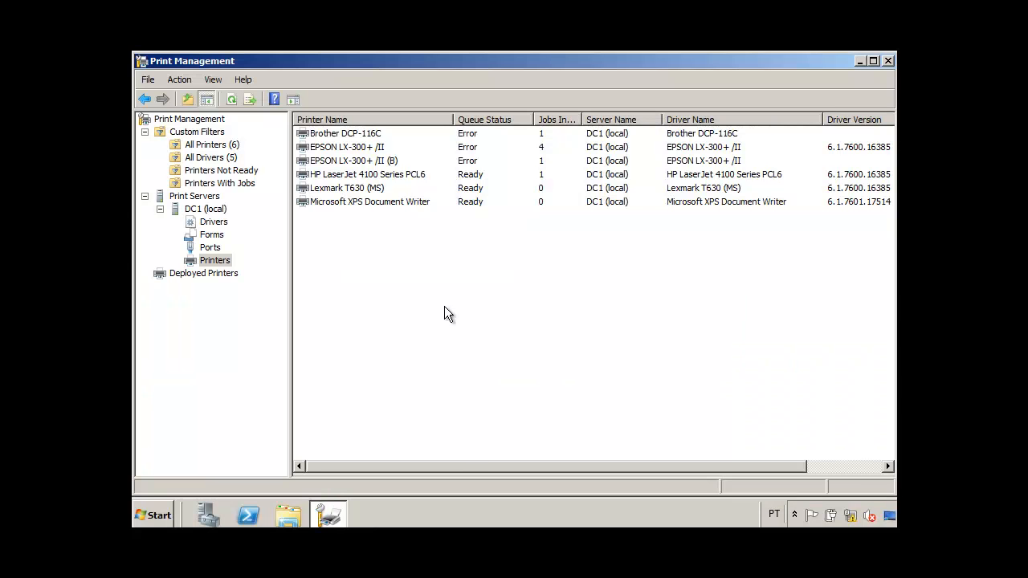
In Print Management on the server, examine the jobs in the EPSON LX-300+ /II print queue, then close the queue.
{"action": "double_click", "coordinate": [398, 176]}
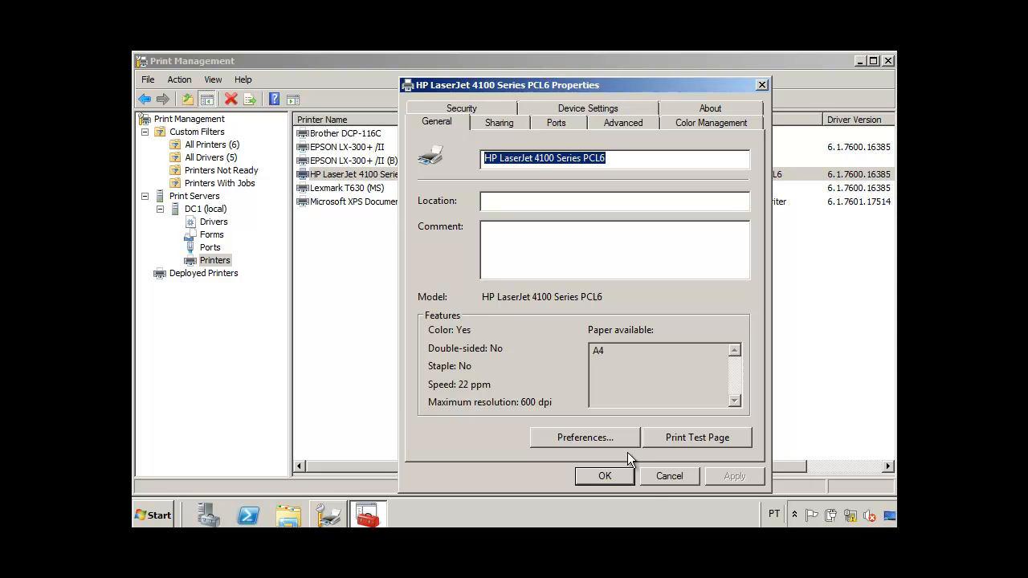
{"action": "left_click", "coordinate": [646, 475]}
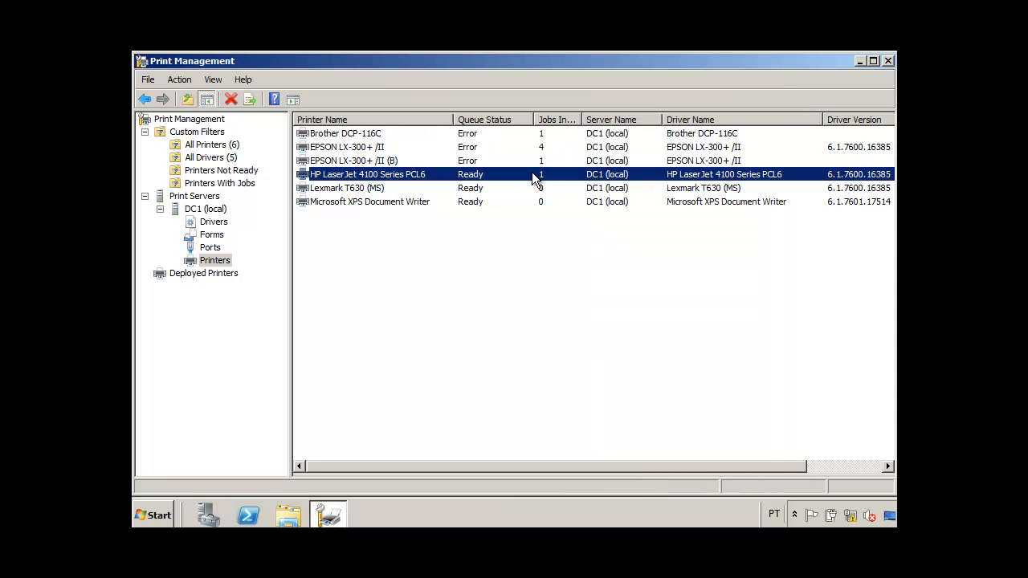
{"action": "left_click", "coordinate": [394, 149]}
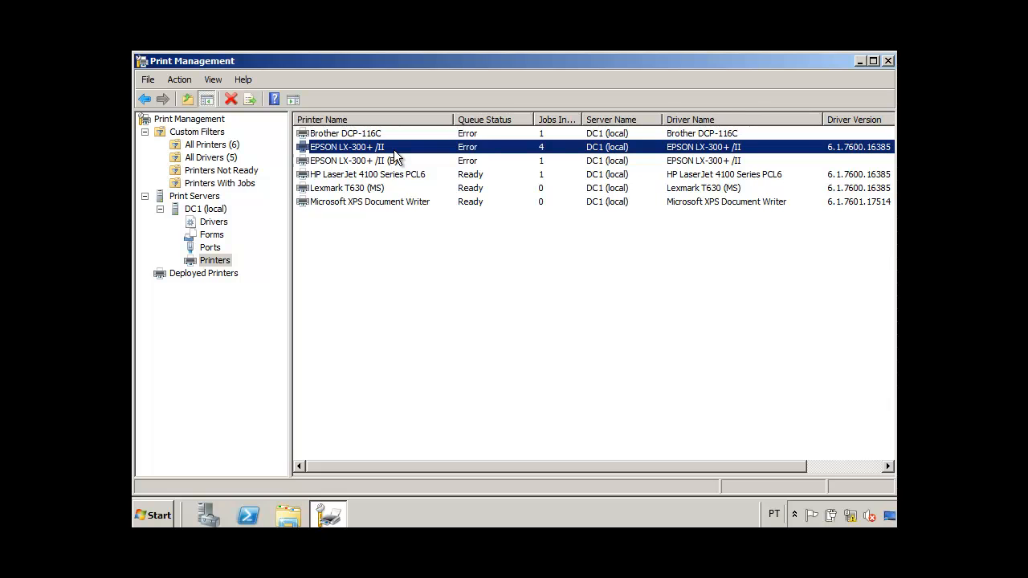
{"action": "right_click", "coordinate": [393, 149]}
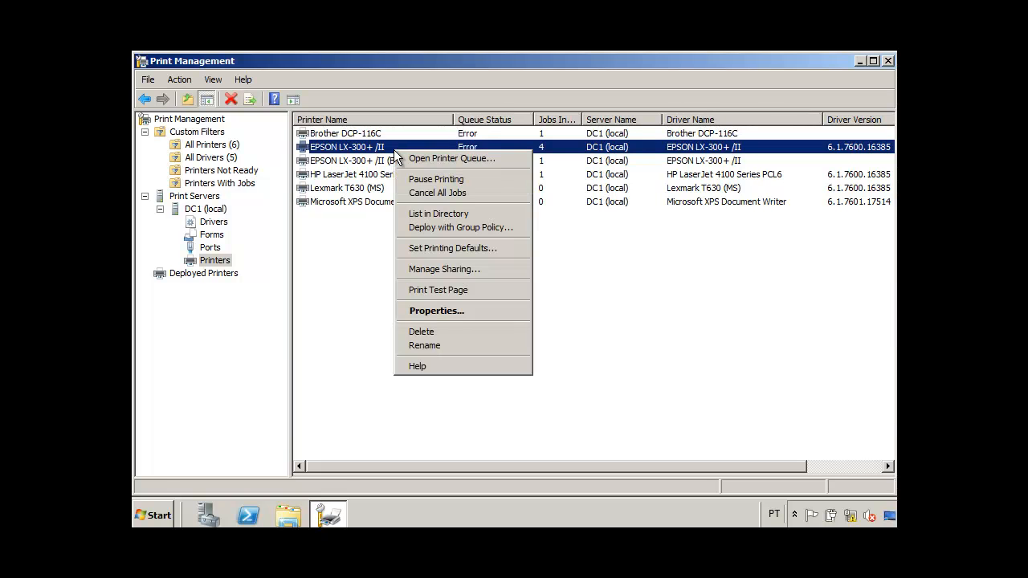
{"action": "left_click", "coordinate": [437, 160]}
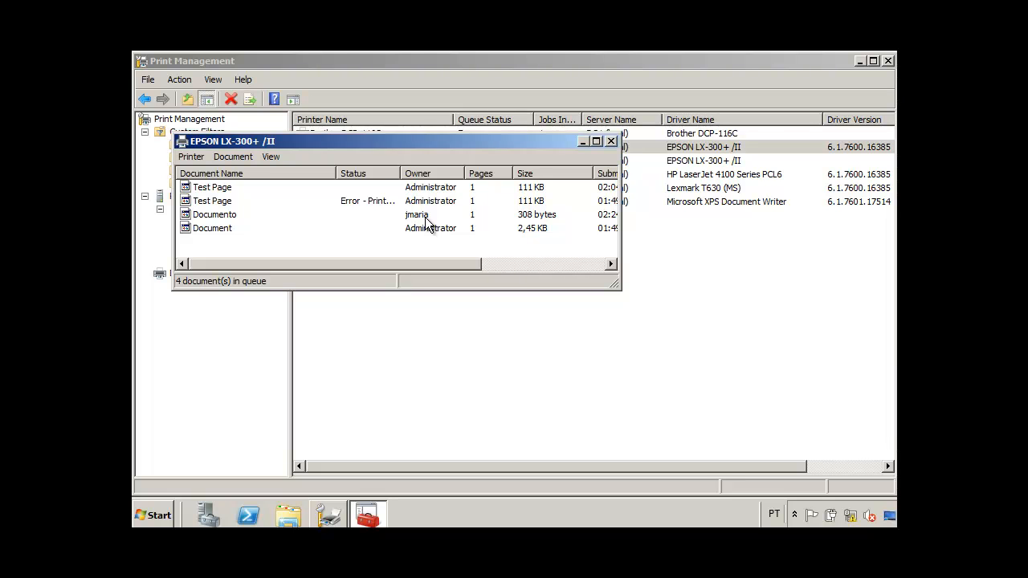
{"action": "left_click", "coordinate": [206, 218]}
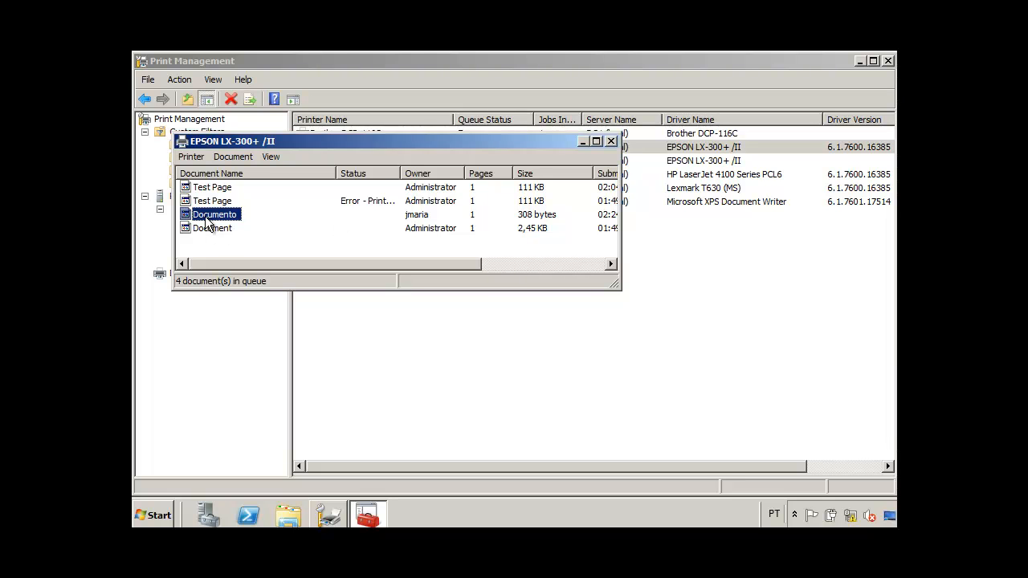
{"action": "left_click_drag", "start_coordinate": [444, 143], "coordinate": [608, 275]}
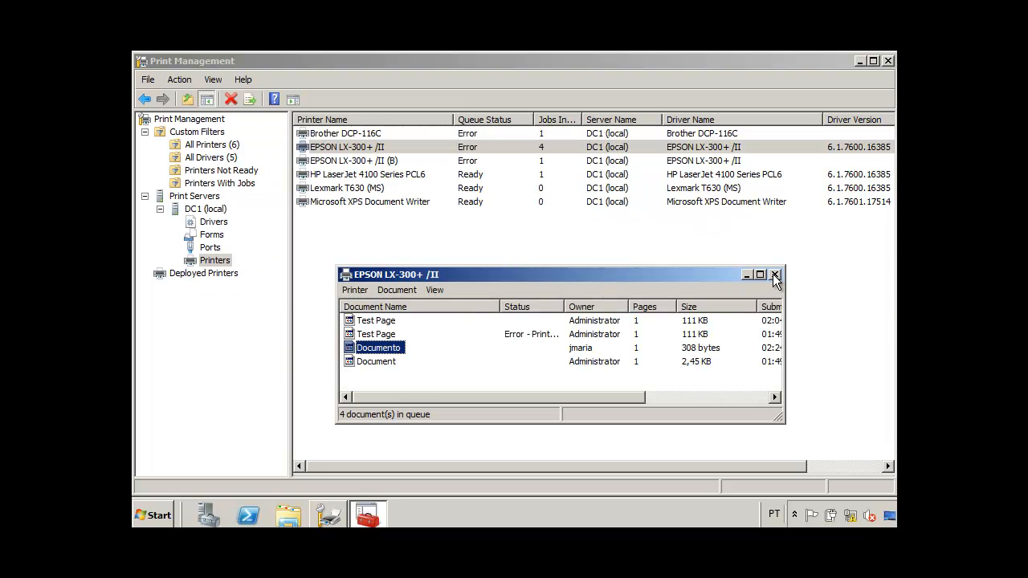
{"action": "left_click", "coordinate": [773, 274]}
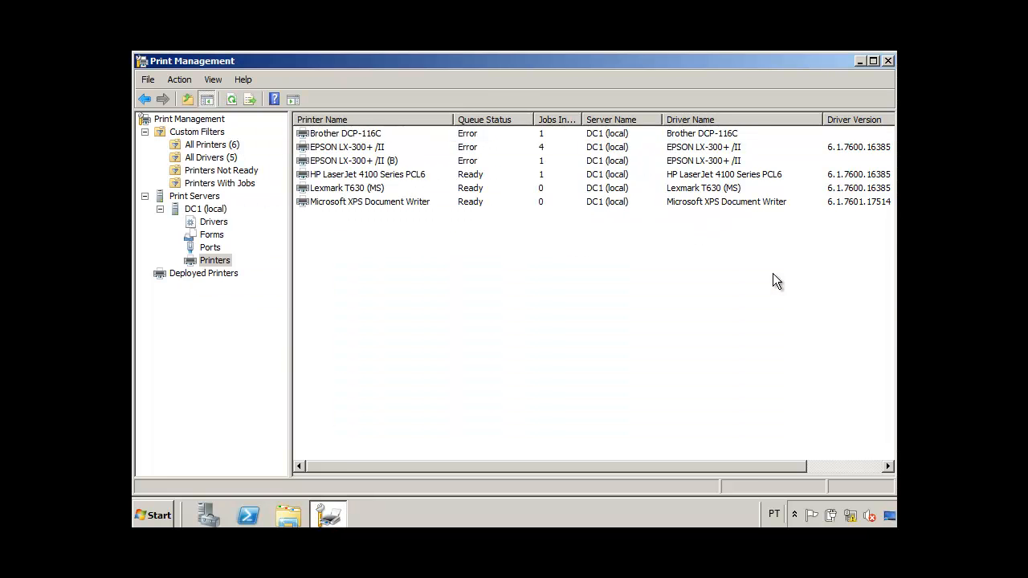
Select all six printers together and view the bulk management actions offered for them.
{"action": "left_click", "coordinate": [361, 148]}
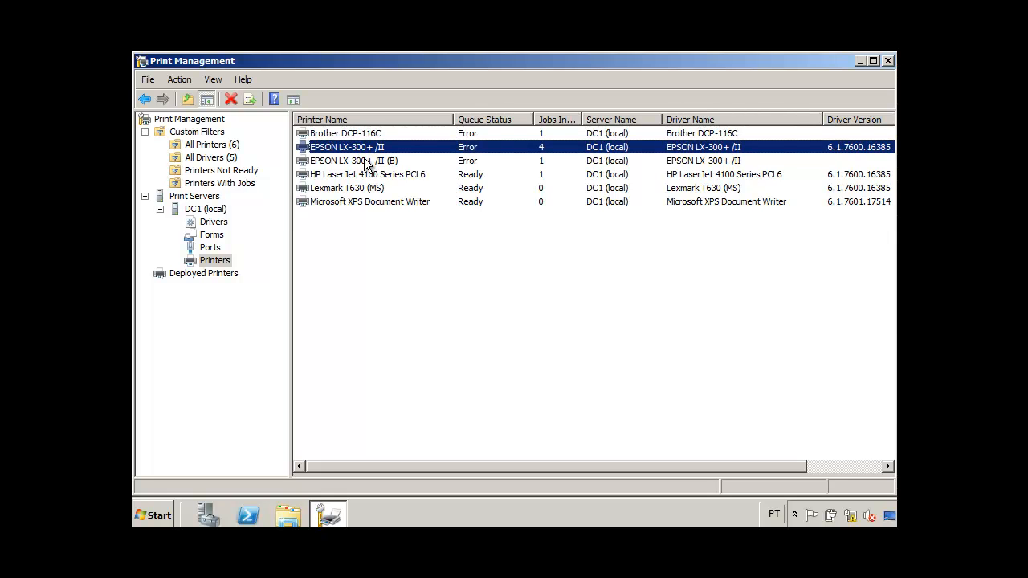
{"action": "left_click", "coordinate": [366, 161], "text": "ctrl"}
{"action": "left_click", "coordinate": [354, 175], "text": "ctrl"}
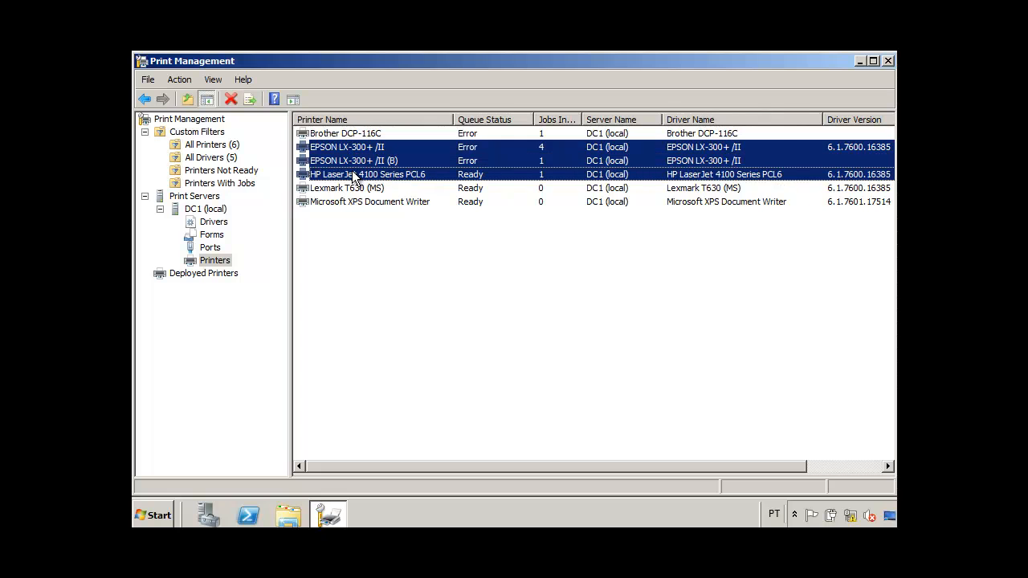
{"action": "left_click", "coordinate": [350, 188], "text": "ctrl"}
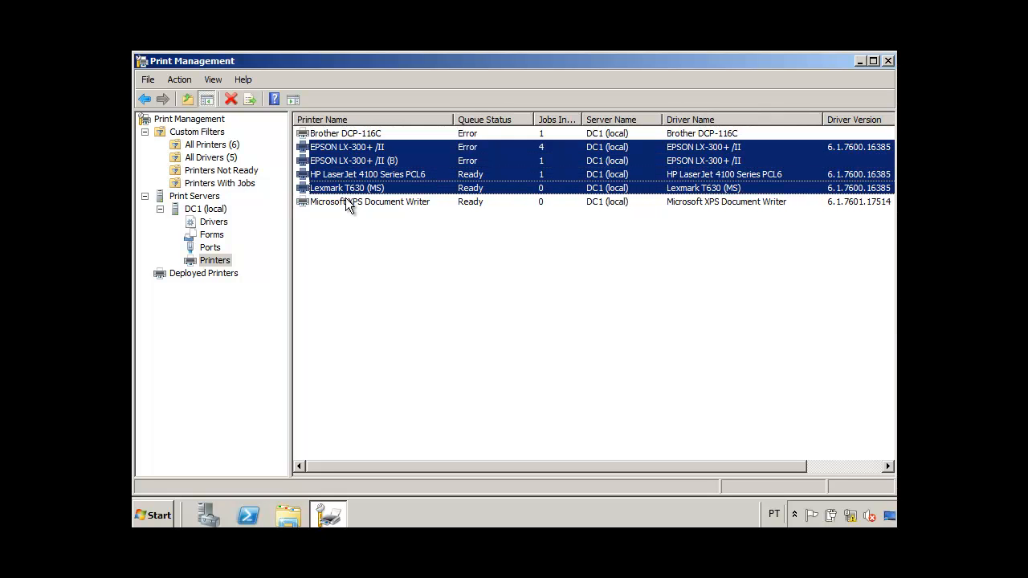
{"action": "left_click", "coordinate": [347, 202], "text": "ctrl"}
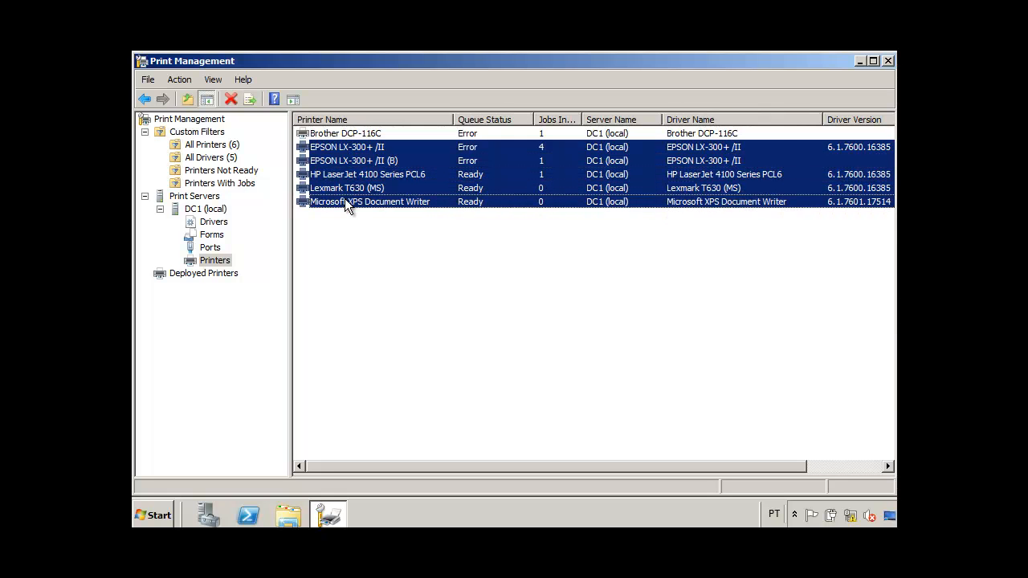
{"action": "left_click", "coordinate": [350, 136], "text": "ctrl"}
{"action": "right_click", "coordinate": [350, 139]}
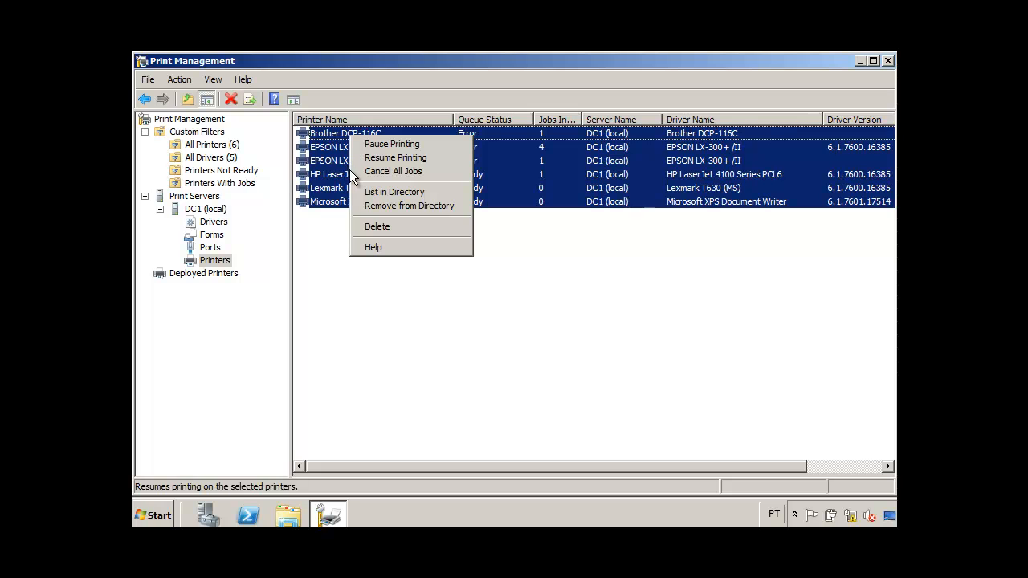
{"action": "left_click", "coordinate": [324, 162]}
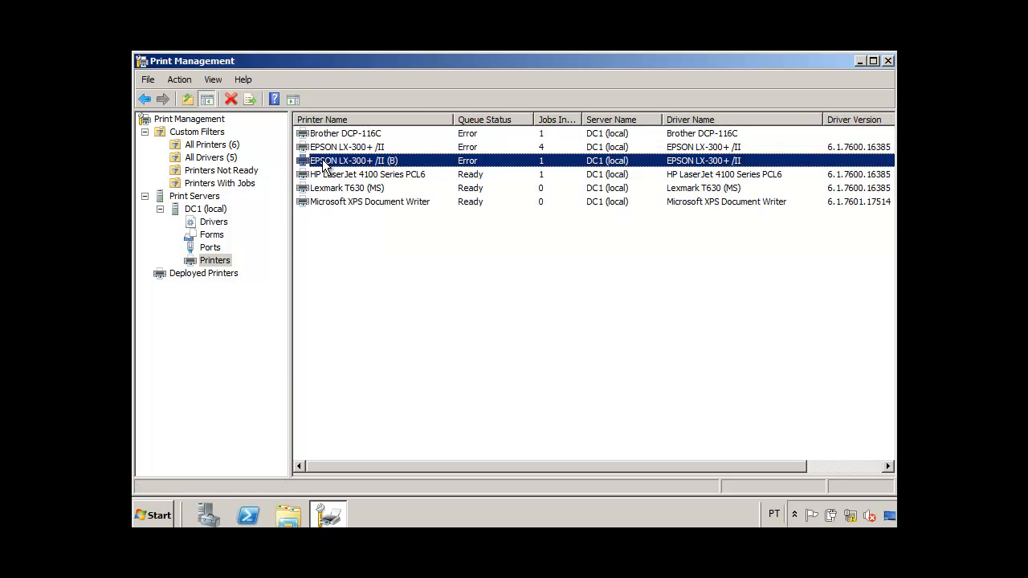
Select EPSON LX-300+ /II and EPSON LX-300+ /II (B) together and view the actions offered for the pair.
{"action": "left_click", "coordinate": [345, 147]}
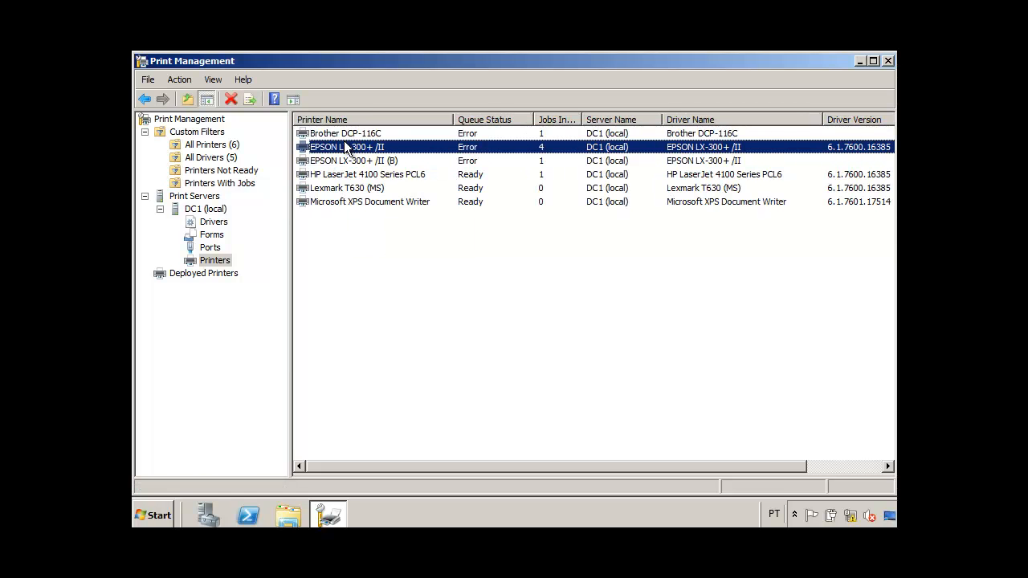
{"action": "left_click", "coordinate": [325, 160], "text": "ctrl"}
{"action": "right_click", "coordinate": [325, 158]}
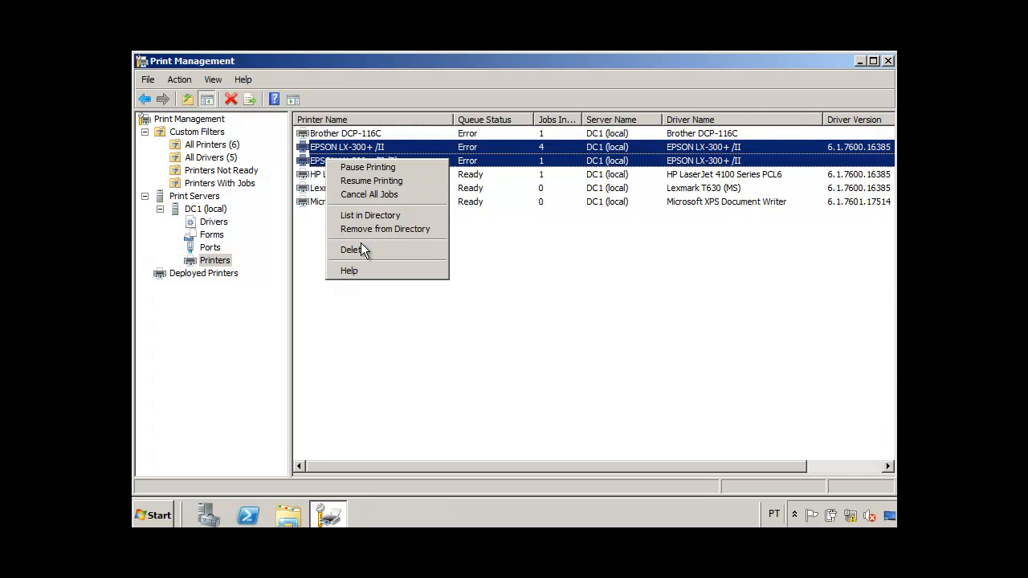
{"action": "left_click", "coordinate": [323, 152]}
Open the port settings of the EPSON LX-300+ /II printer and widen the port column to show the full addresses.
{"action": "double_click", "coordinate": [321, 150]}
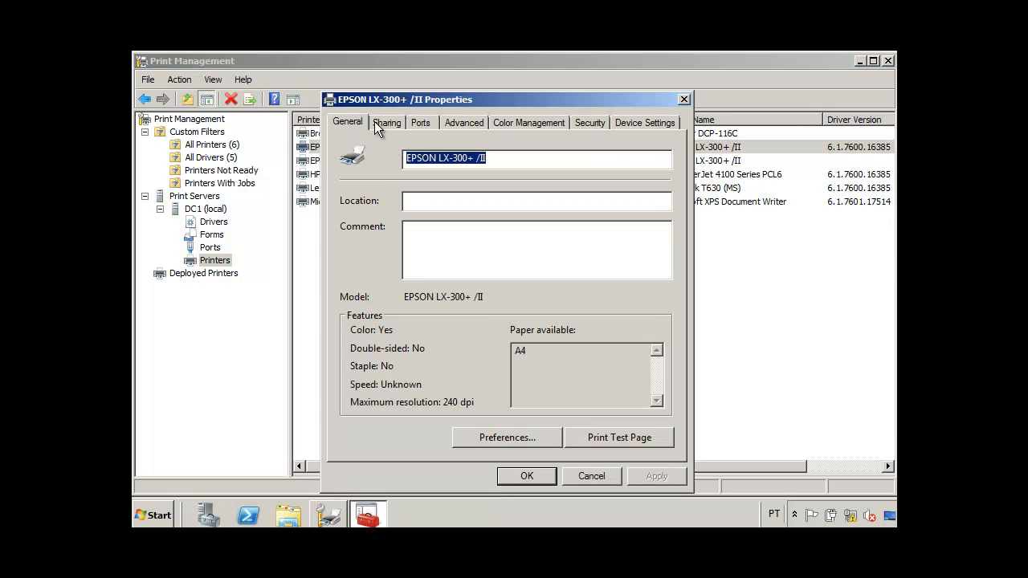
{"action": "left_click", "coordinate": [420, 122]}
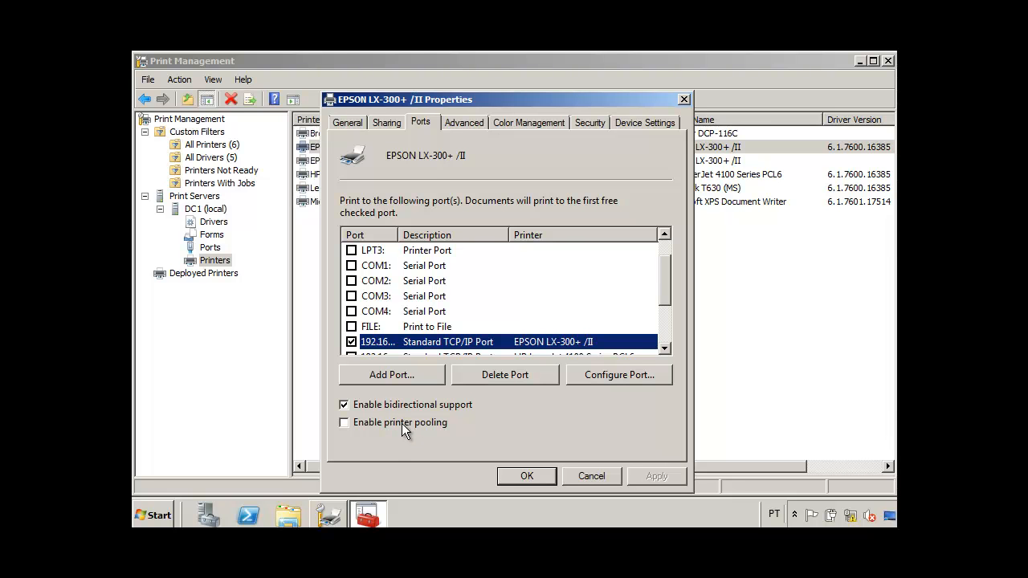
{"action": "left_click_drag", "start_coordinate": [399, 233], "coordinate": [471, 236]}
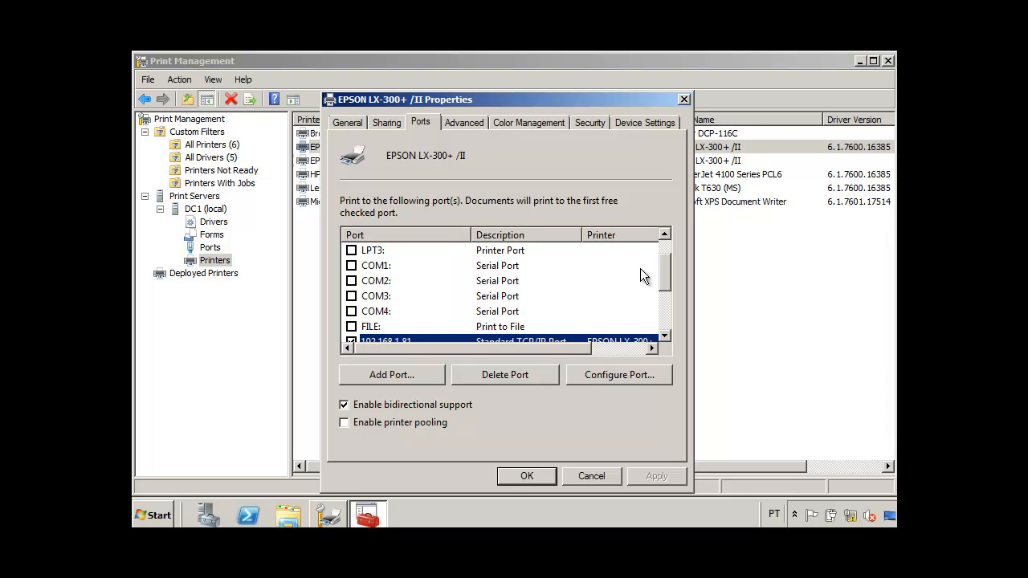
{"action": "left_click_drag", "start_coordinate": [667, 273], "coordinate": [667, 299]}
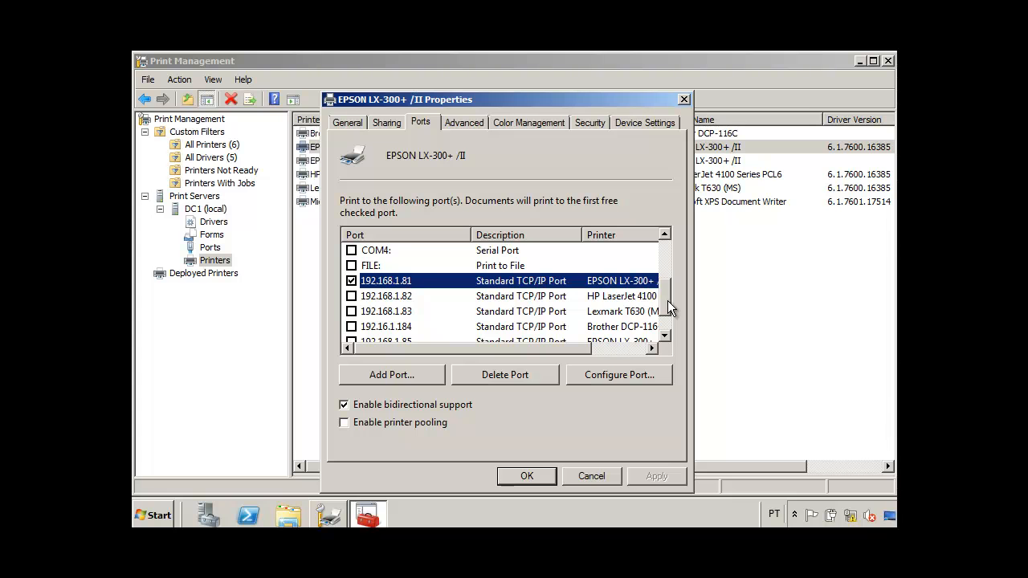
{"action": "left_click_drag", "start_coordinate": [667, 301], "coordinate": [668, 307]}
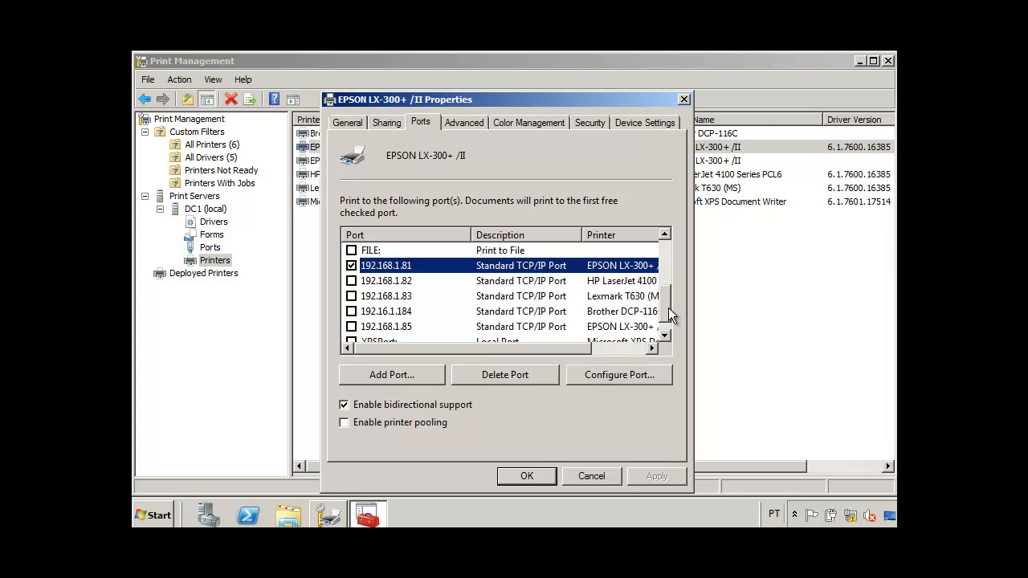
{"action": "left_click_drag", "start_coordinate": [584, 346], "coordinate": [544, 341]}
Toggle printer pooling on and off, try other ports with pooling disabled, and reselect port 192.168.1.81.
{"action": "left_click", "coordinate": [402, 424]}
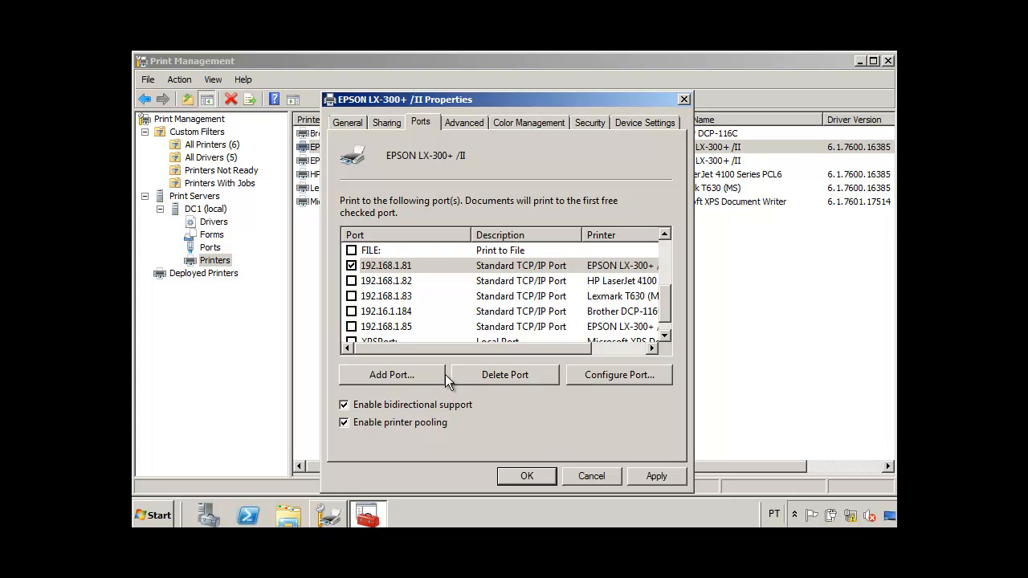
{"action": "left_click", "coordinate": [396, 426]}
{"action": "left_click", "coordinate": [384, 326]}
{"action": "left_click", "coordinate": [389, 266]}
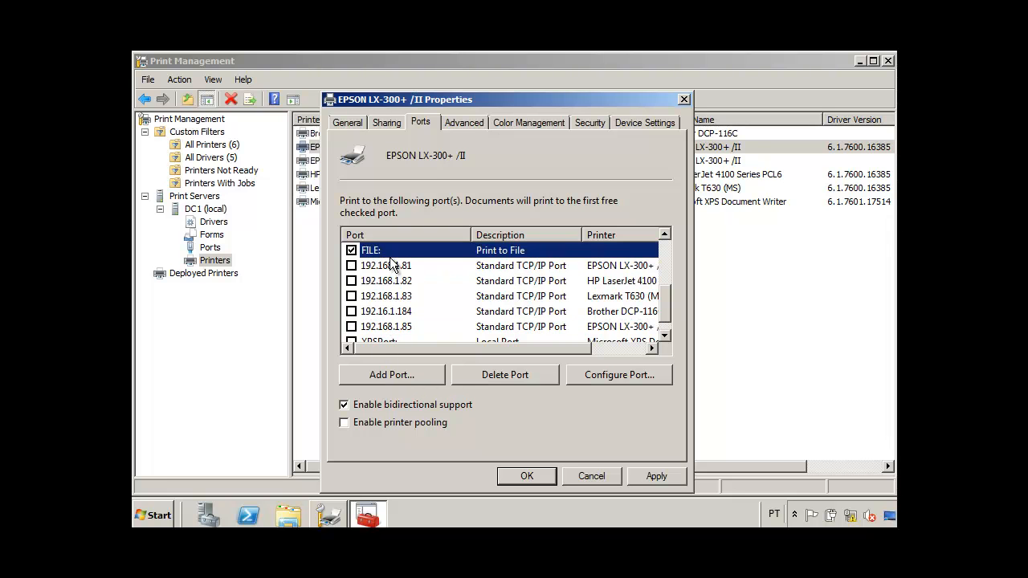
{"action": "left_click", "coordinate": [389, 267]}
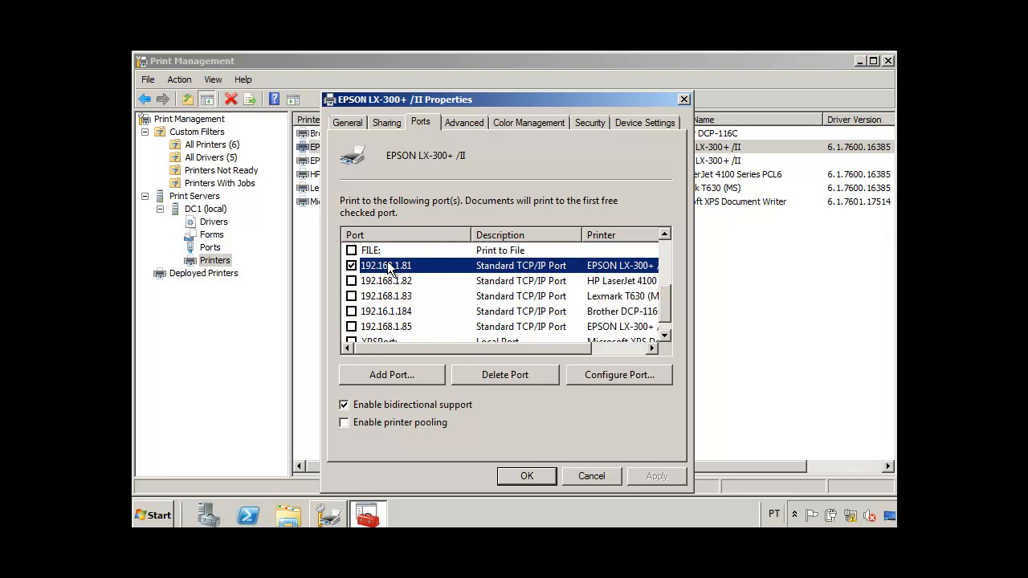
Enable printer pooling for the EPSON LX-300+ /II, add port 192.168.1.85 to the pool, and save the properties.
{"action": "left_click", "coordinate": [386, 427]}
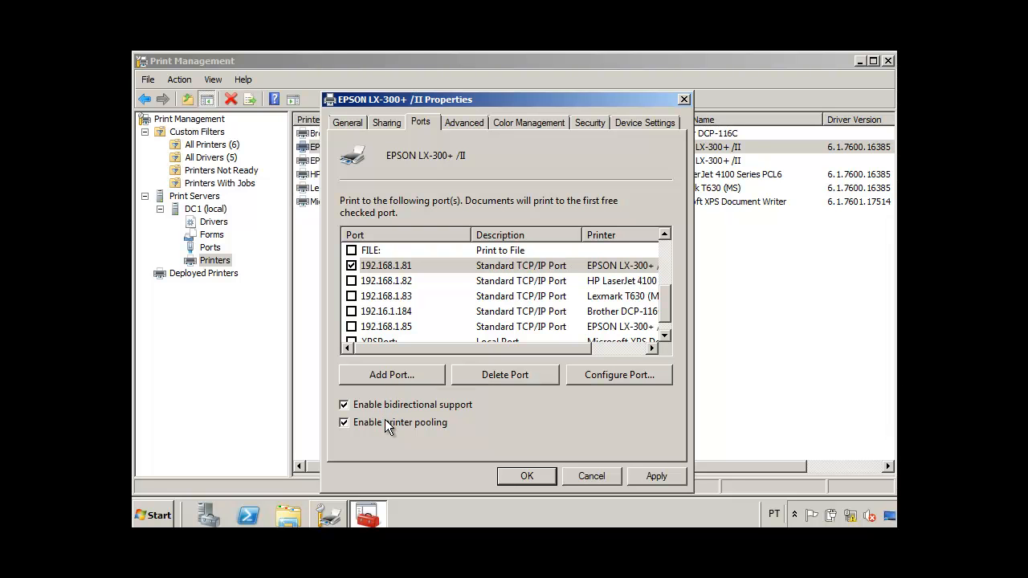
{"action": "left_click", "coordinate": [356, 329]}
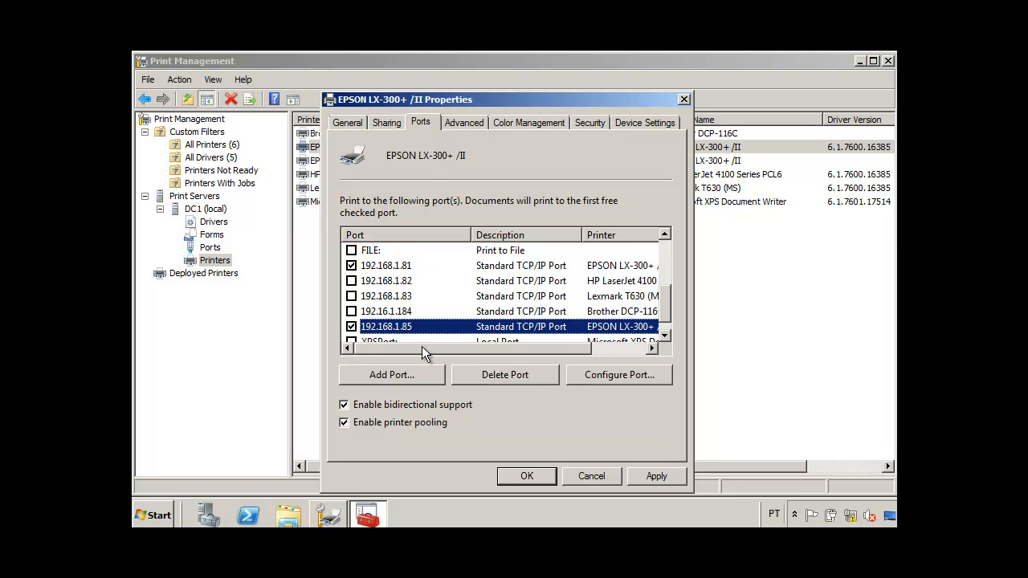
{"action": "left_click_drag", "start_coordinate": [421, 346], "coordinate": [489, 364]}
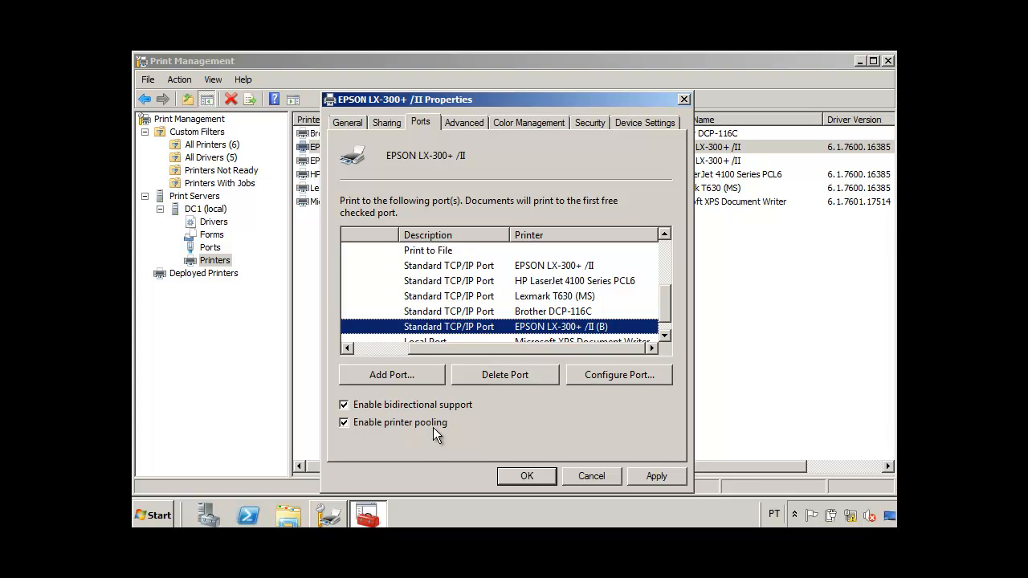
{"action": "left_click", "coordinate": [520, 477]}
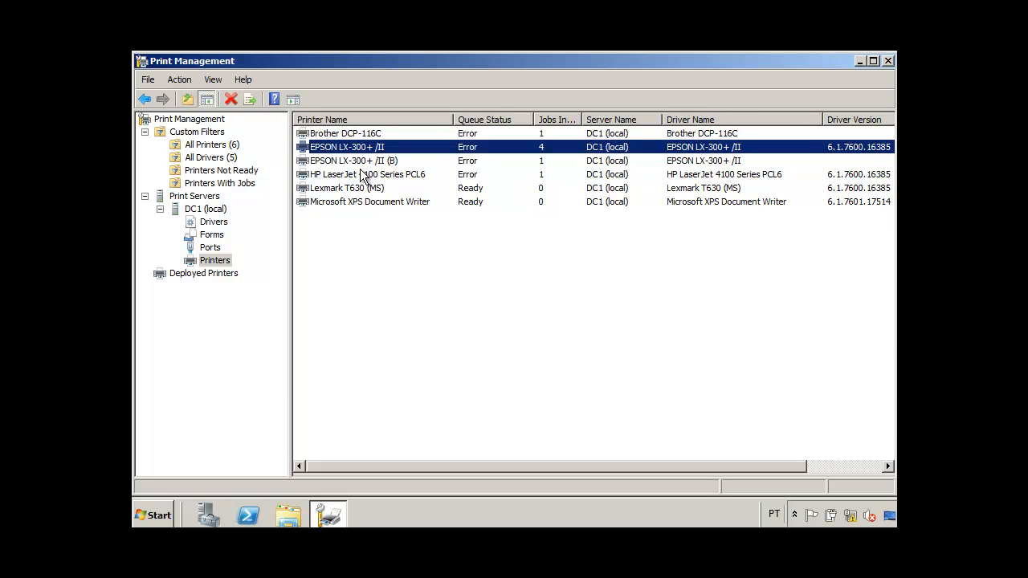
Open the HP LaserJet 4100 Series PCL6 print queue and bring up the printer's properties from it.
{"action": "left_click", "coordinate": [360, 175]}
{"action": "right_click", "coordinate": [361, 175]}
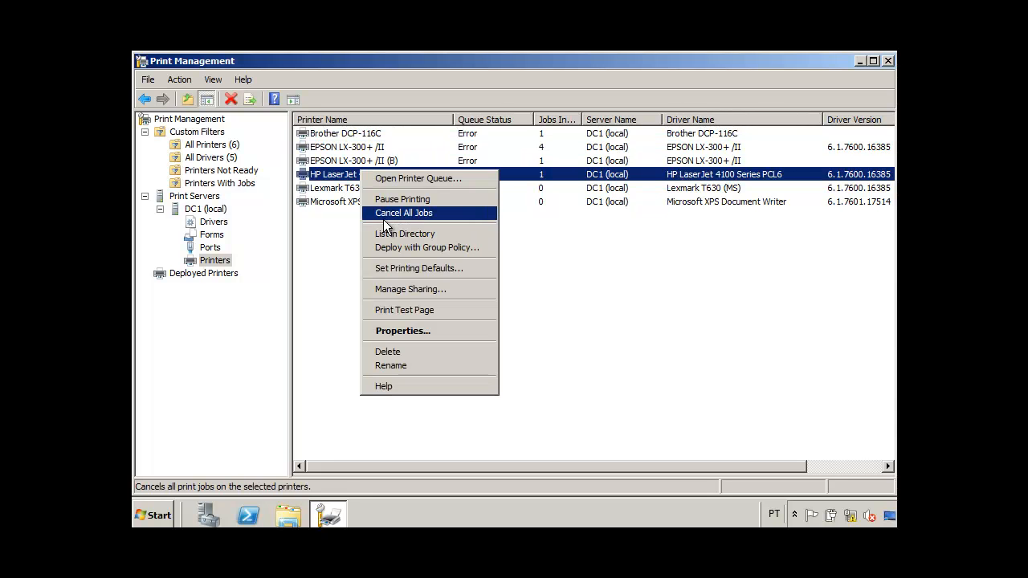
{"action": "left_click", "coordinate": [396, 179]}
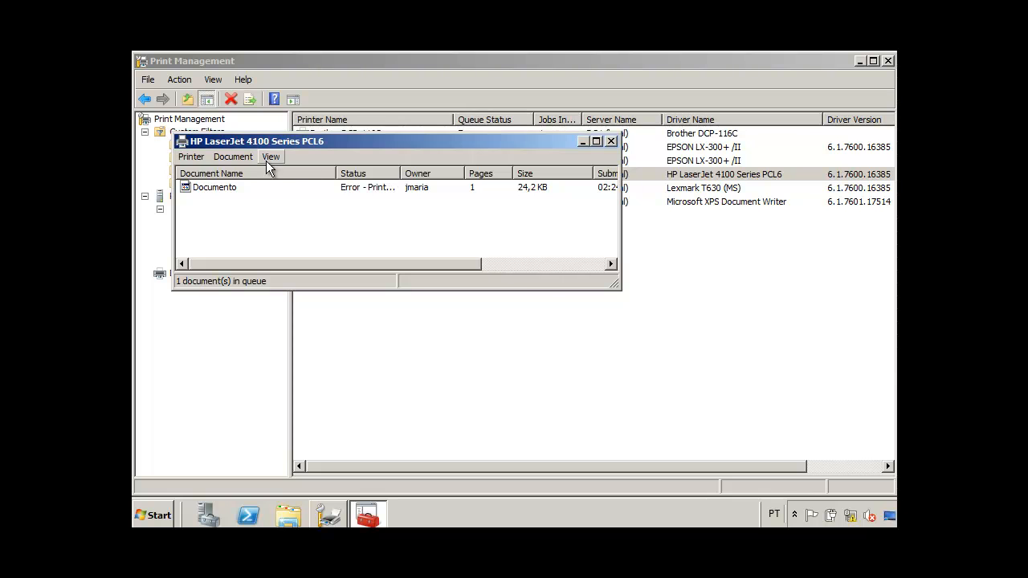
{"action": "left_click", "coordinate": [202, 158]}
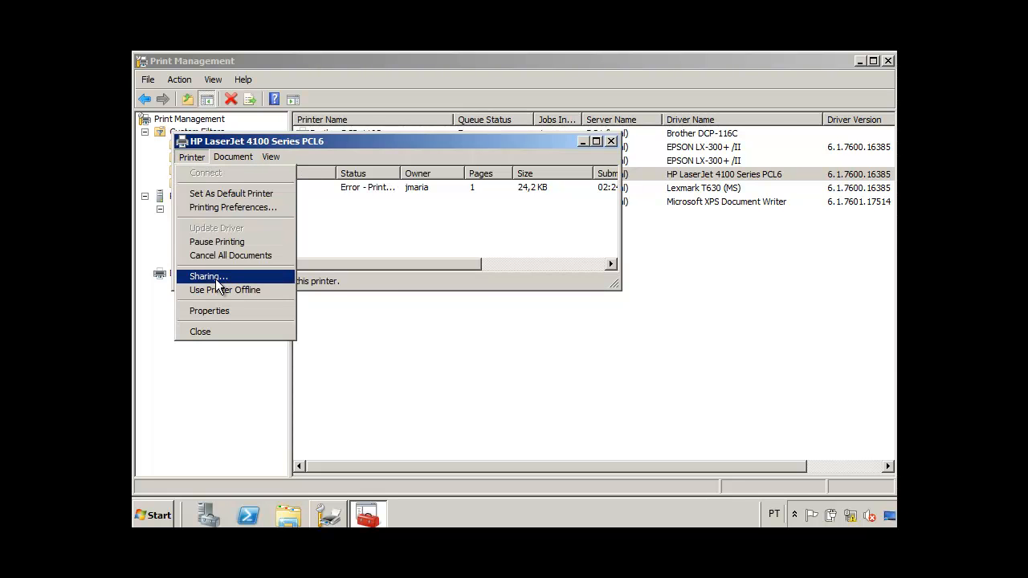
{"action": "left_click", "coordinate": [215, 313]}
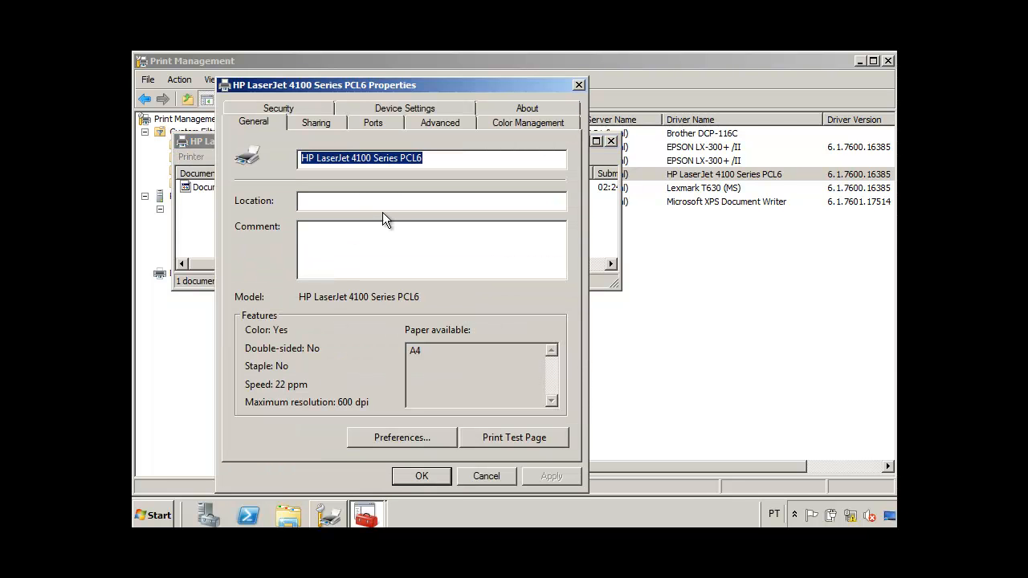
Try restricting the HP LaserJet's availability to a time range with an end hour of 6.
{"action": "left_click", "coordinate": [447, 125]}
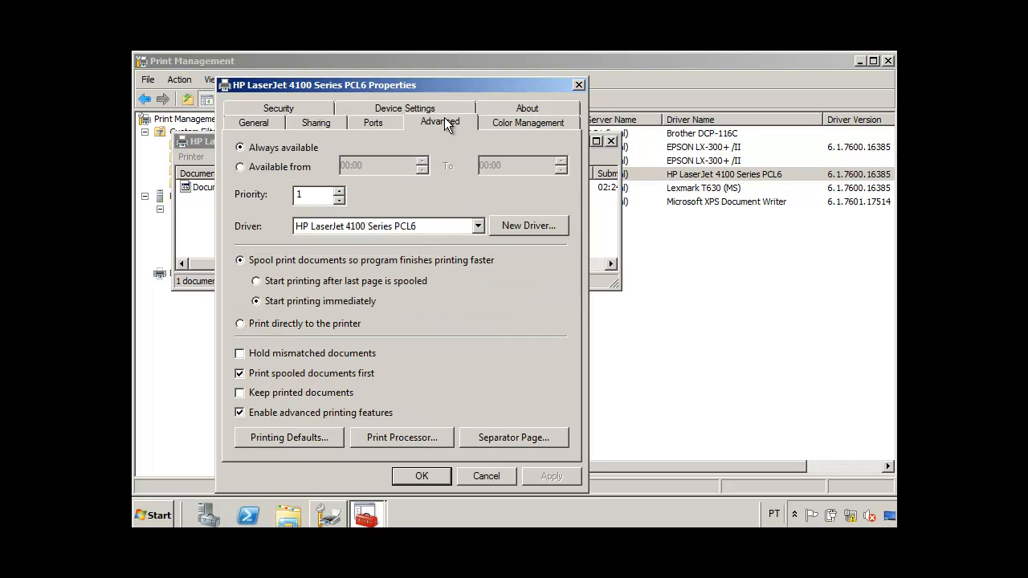
{"action": "left_click", "coordinate": [303, 167]}
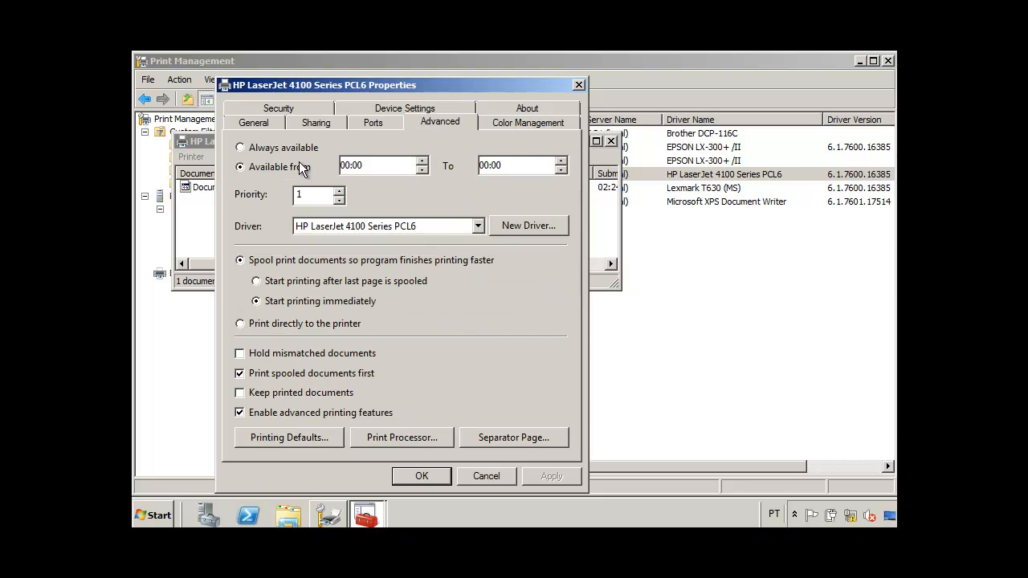
{"action": "left_click", "coordinate": [388, 163]}
{"action": "left_click", "coordinate": [514, 166]}
{"action": "left_click", "coordinate": [351, 163]}
{"action": "left_click", "coordinate": [485, 163]}
{"action": "type", "text": "6"}
Examine the HP LaserJet's permissions for Everyone, the administrators and Print Operators, then discard the property changes and close the queue.
{"action": "left_click", "coordinate": [310, 109]}
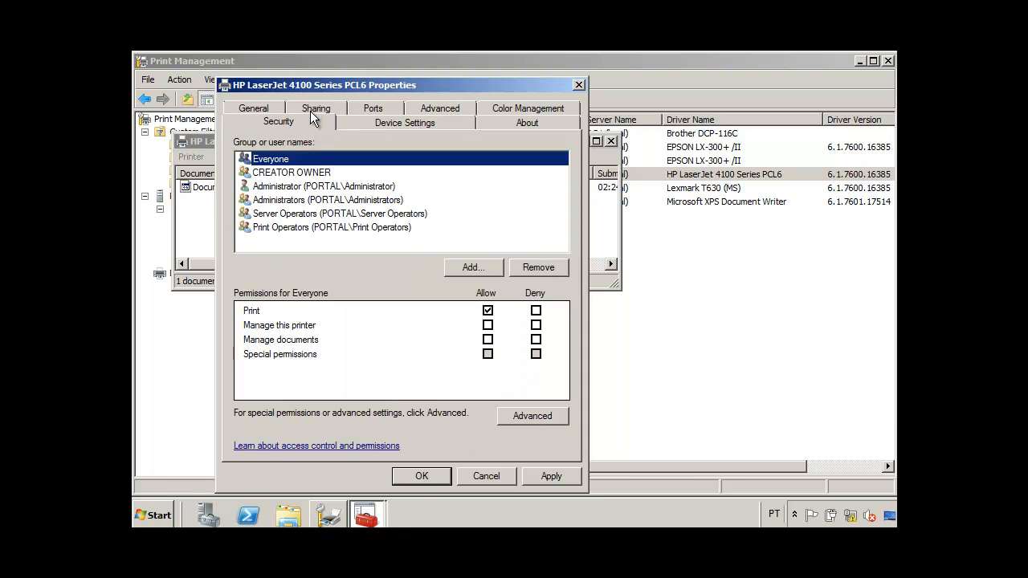
{"action": "left_click", "coordinate": [312, 191]}
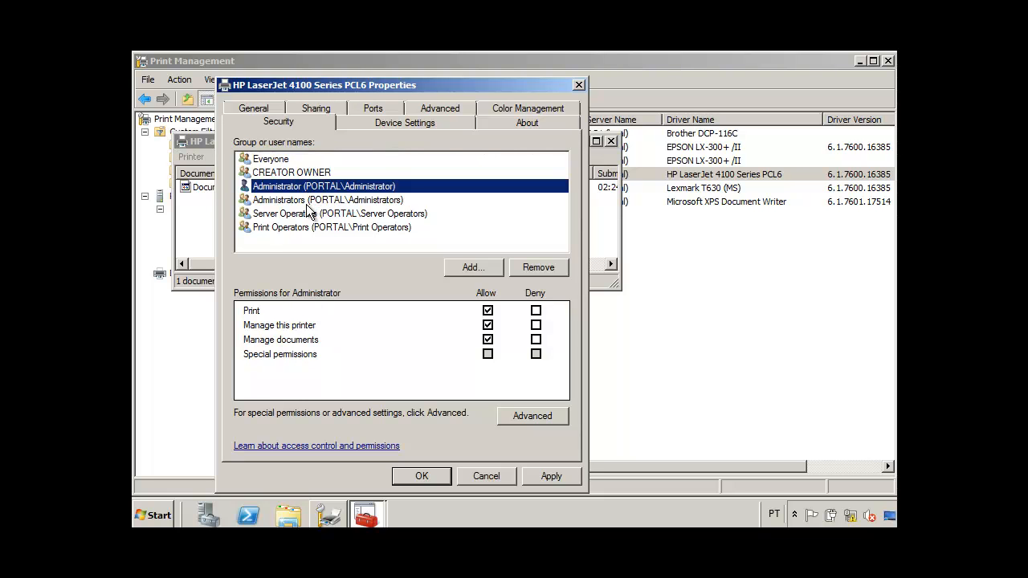
{"action": "left_click", "coordinate": [311, 202]}
{"action": "left_click", "coordinate": [278, 166]}
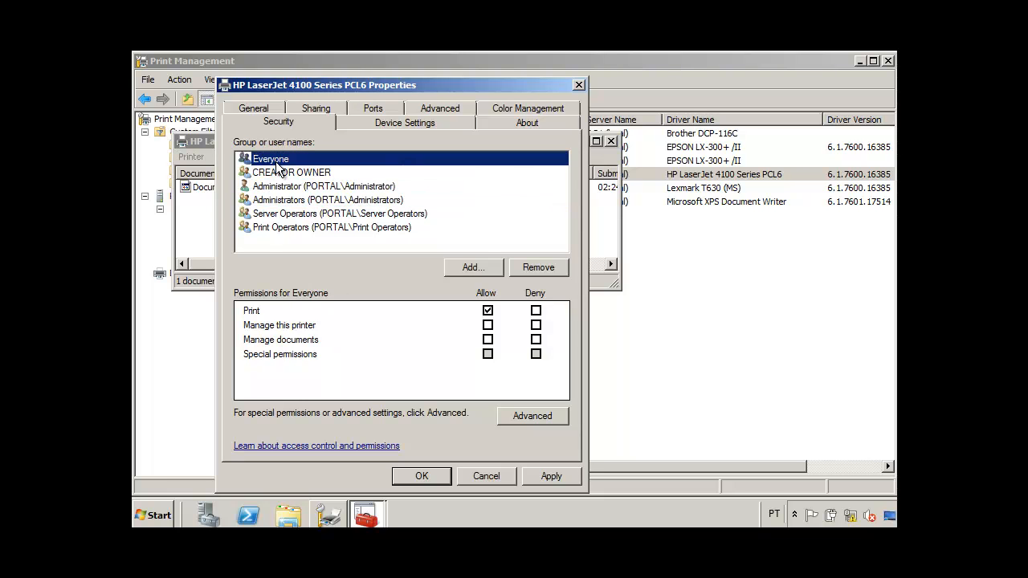
{"action": "left_click", "coordinate": [283, 190]}
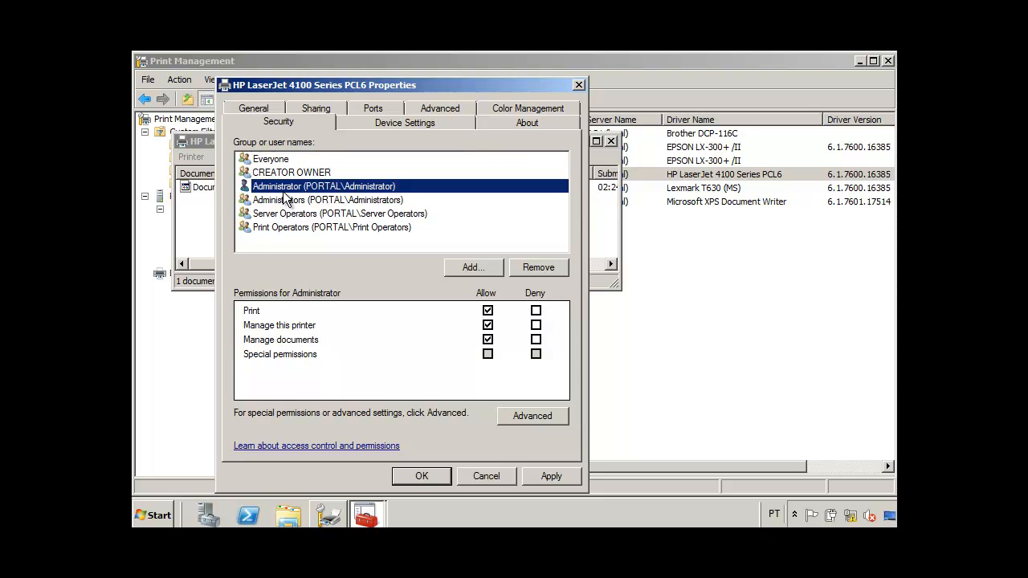
{"action": "left_click", "coordinate": [286, 201]}
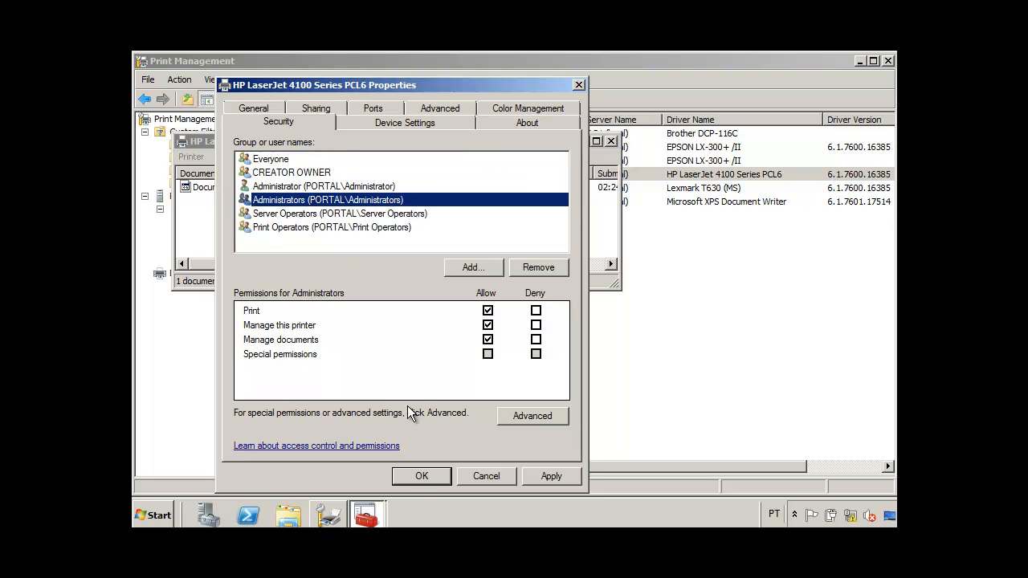
{"action": "left_click", "coordinate": [305, 230]}
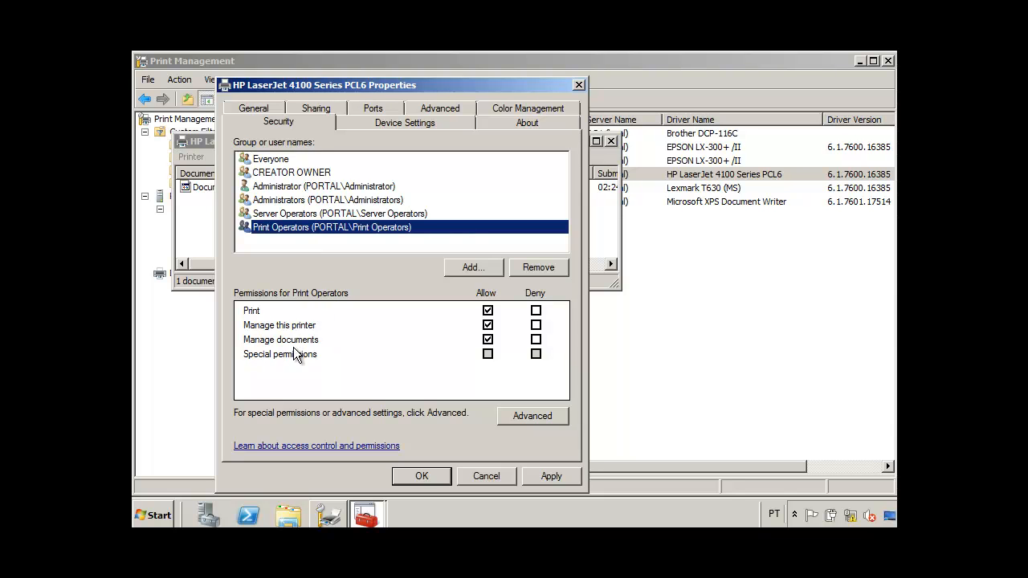
{"action": "left_click", "coordinate": [286, 161]}
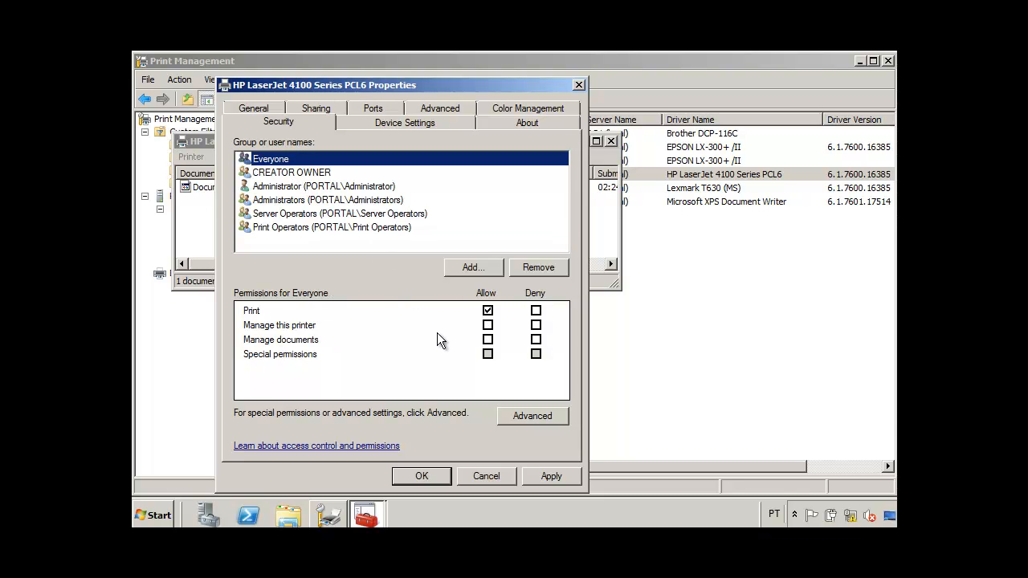
{"action": "left_click", "coordinate": [480, 472]}
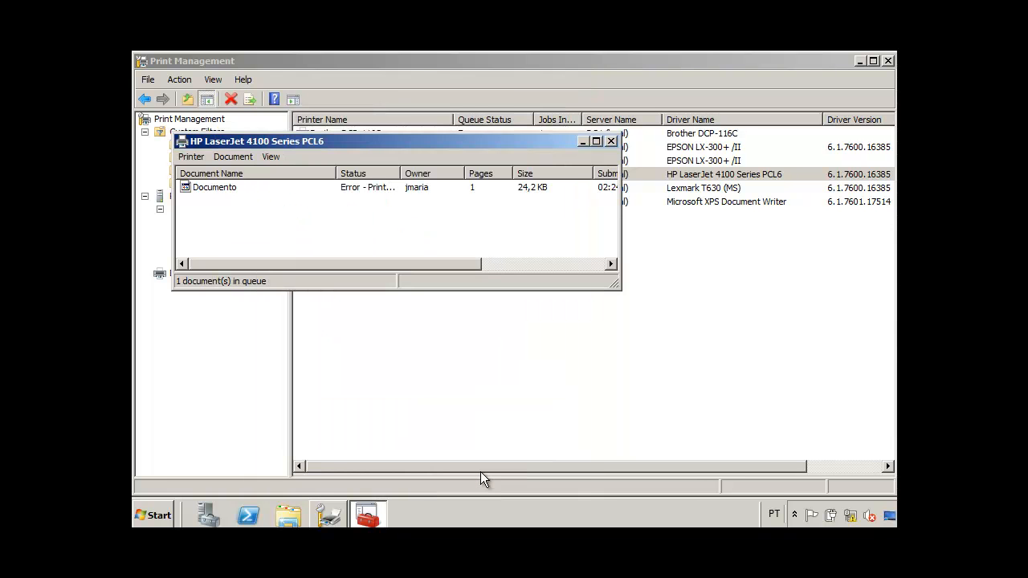
{"action": "left_click", "coordinate": [610, 142]}
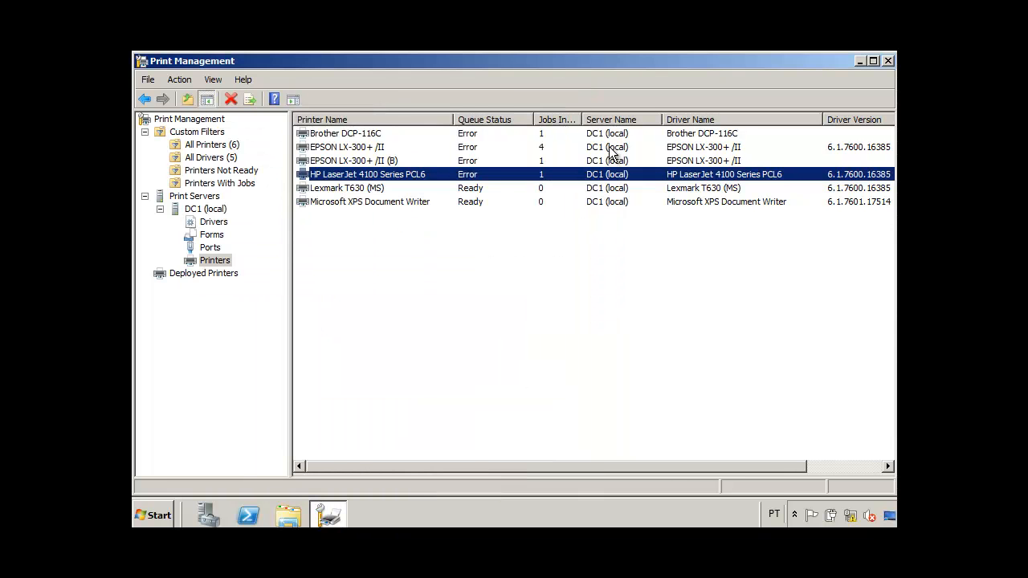
Review the management actions available for the EPSON LX-300+ /II printer without applying any.
{"action": "right_click", "coordinate": [371, 150]}
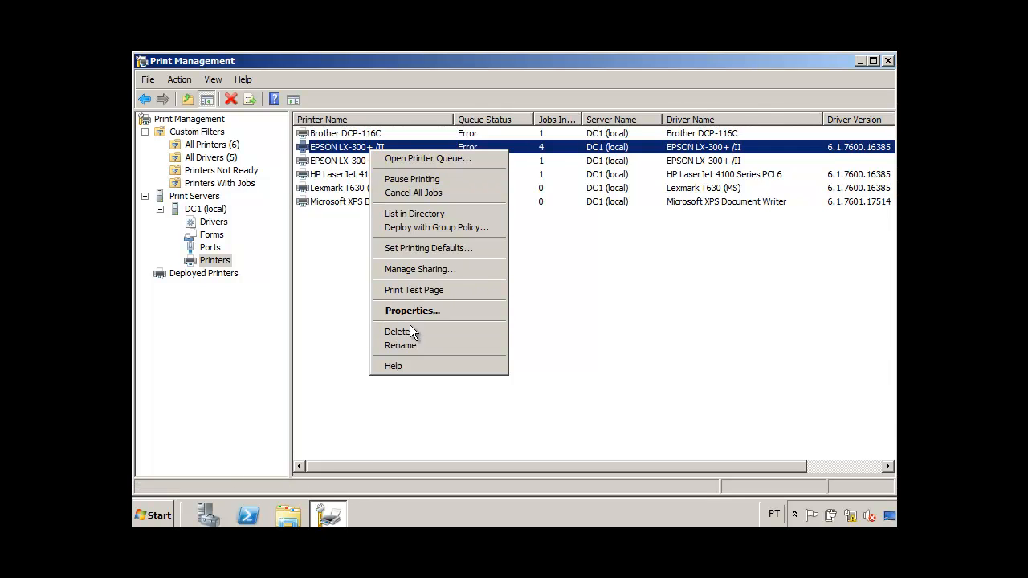
{"action": "left_click", "coordinate": [345, 282]}
{"action": "left_click", "coordinate": [345, 283]}
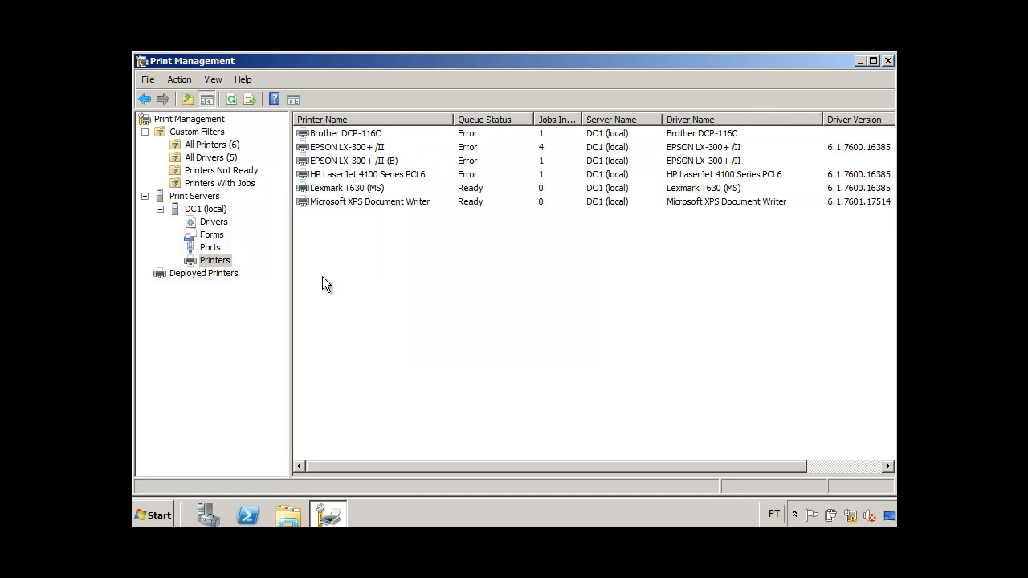
Examine DC1's installed drivers and the actions offered for the driver list and the EPSON LX-300+ /II driver.
{"action": "left_click", "coordinate": [215, 260]}
{"action": "left_click", "coordinate": [222, 226]}
{"action": "right_click", "coordinate": [222, 226]}
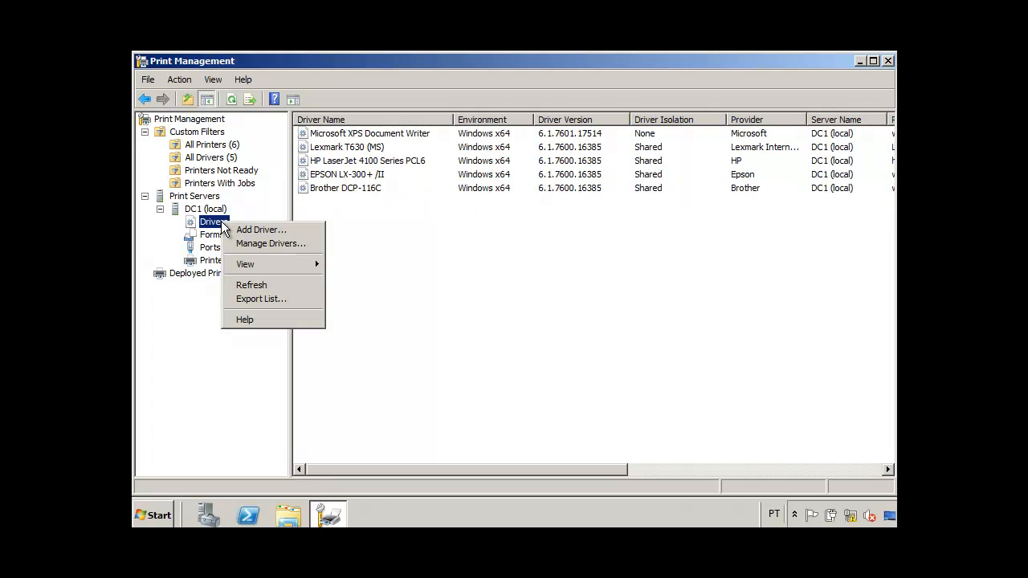
{"action": "right_click", "coordinate": [322, 173]}
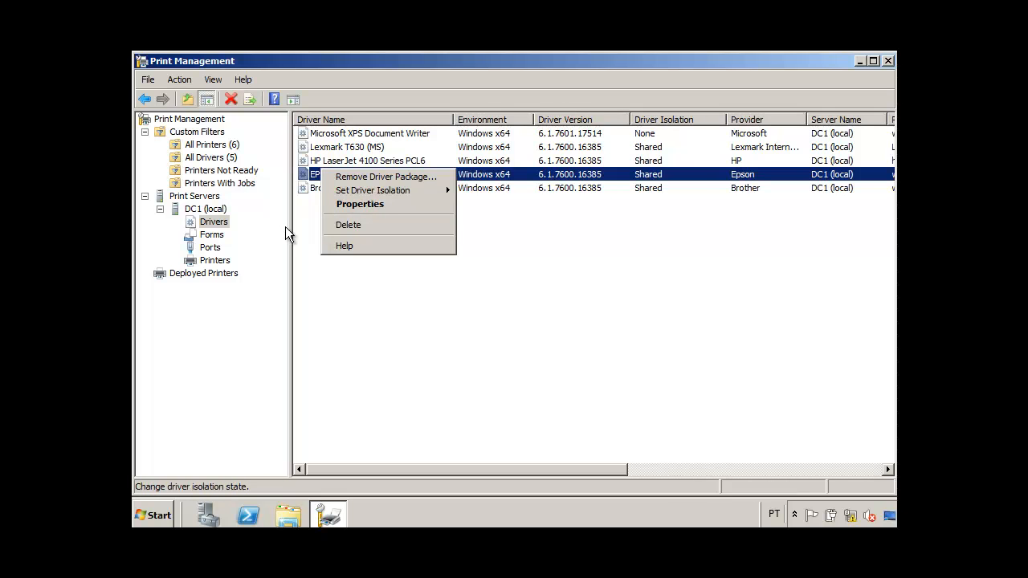
View the printers that are not ready, then review the actions for the HP LaserJet 4100 Series PCL6 among all printers, including Group Policy deployment.
{"action": "left_click", "coordinate": [218, 169]}
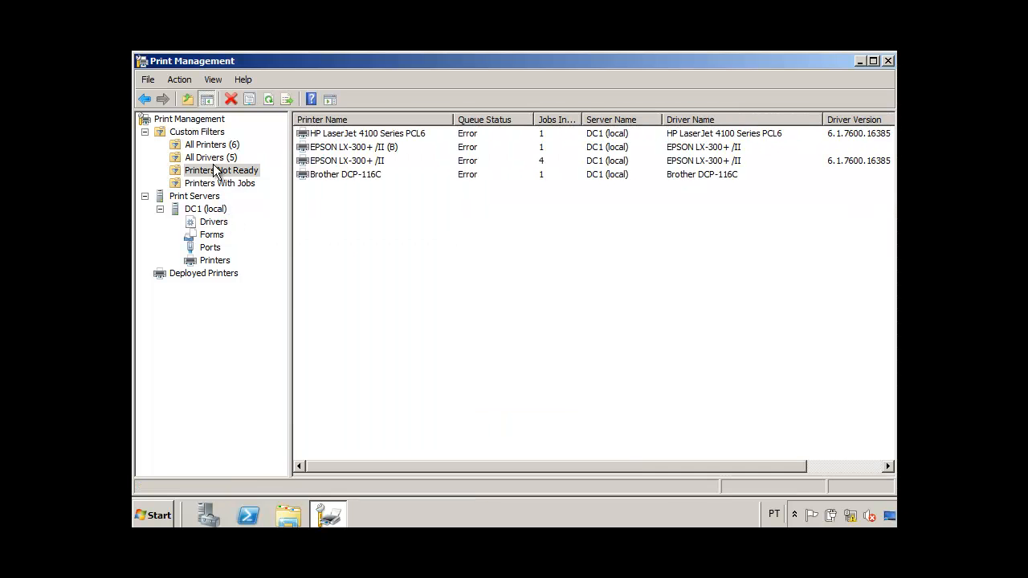
{"action": "left_click", "coordinate": [223, 145]}
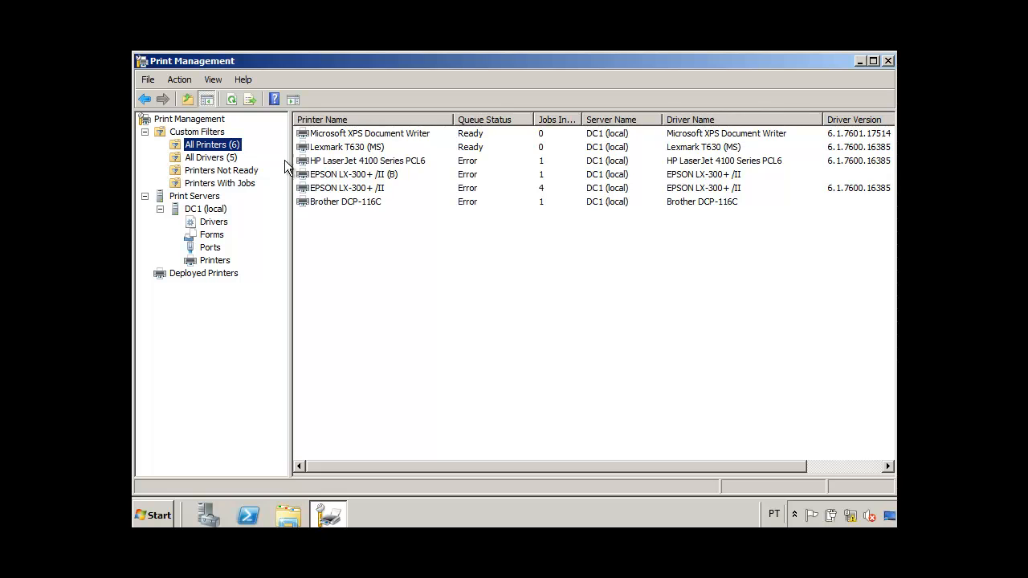
{"action": "right_click", "coordinate": [330, 159]}
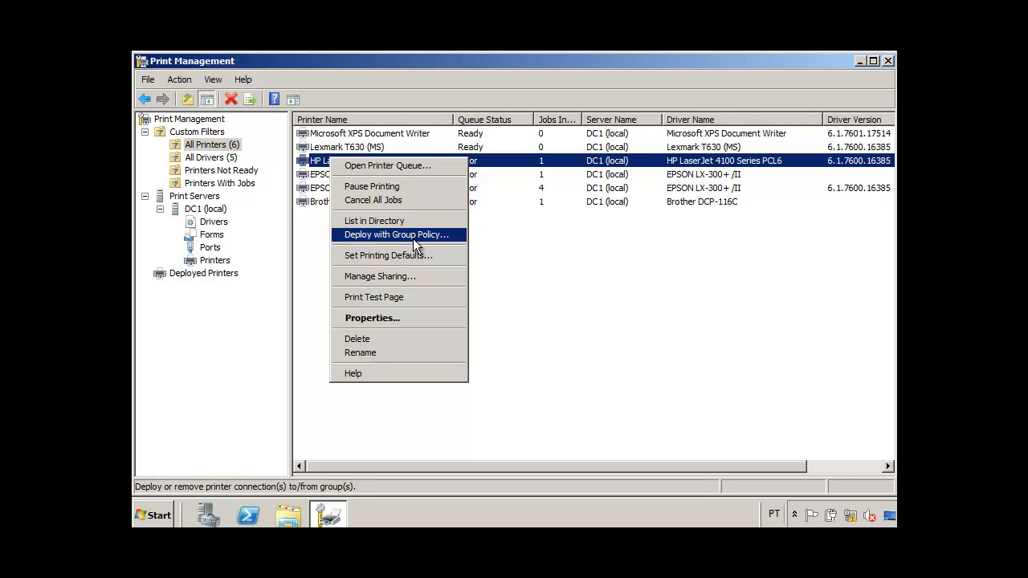
{"action": "left_click", "coordinate": [513, 274]}
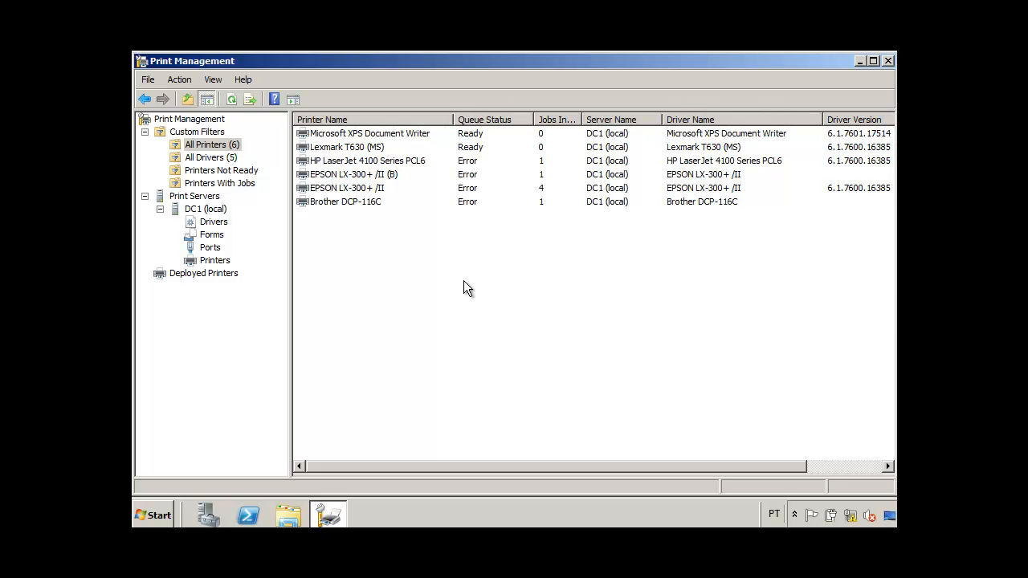
Examine each custom filter's list in turn: All Printers, All Drivers, Printers Not Ready and Printers With Jobs.
{"action": "left_click", "coordinate": [217, 146]}
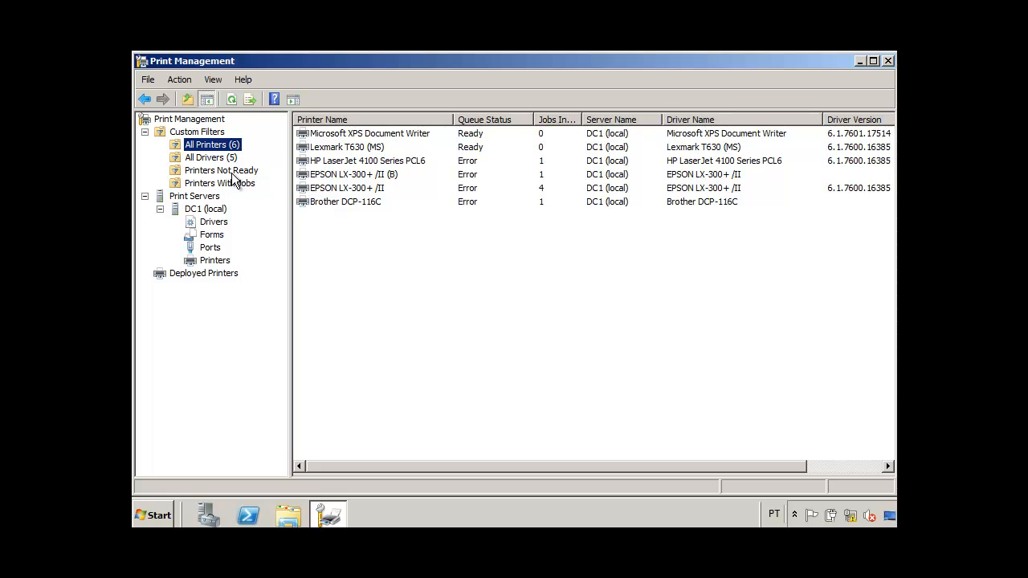
{"action": "left_click", "coordinate": [214, 160]}
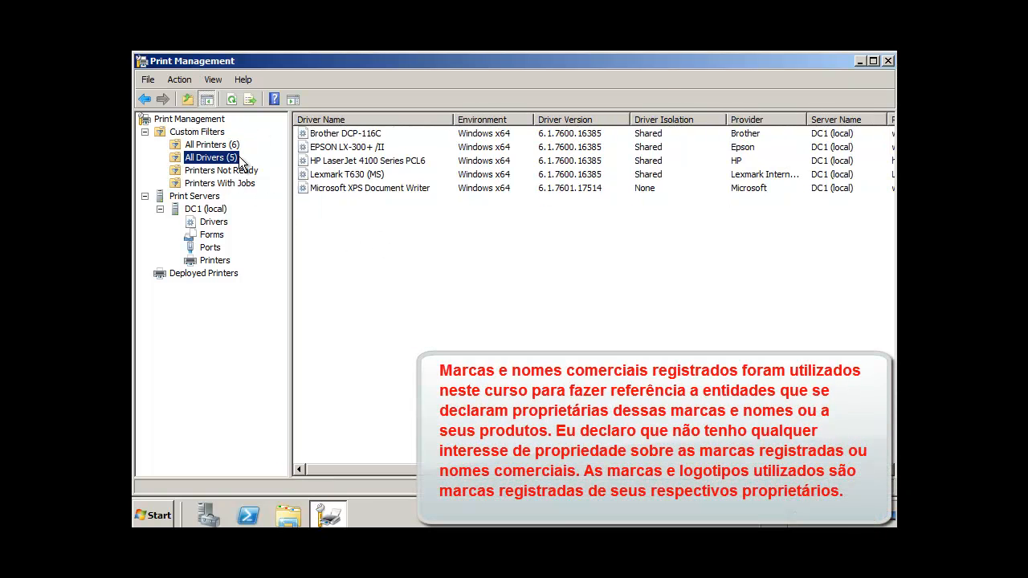
{"action": "left_click", "coordinate": [217, 147]}
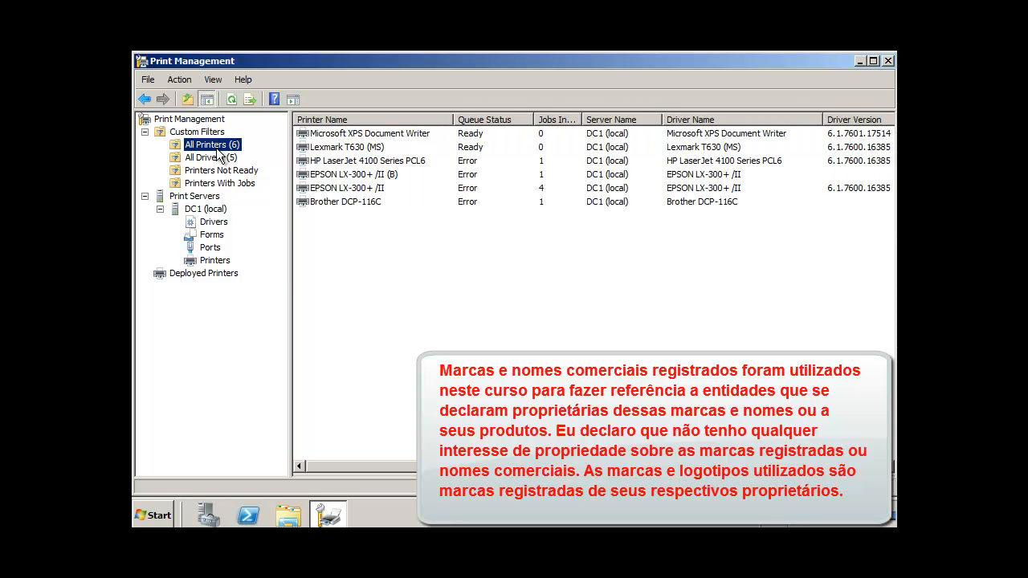
{"action": "left_click", "coordinate": [214, 160]}
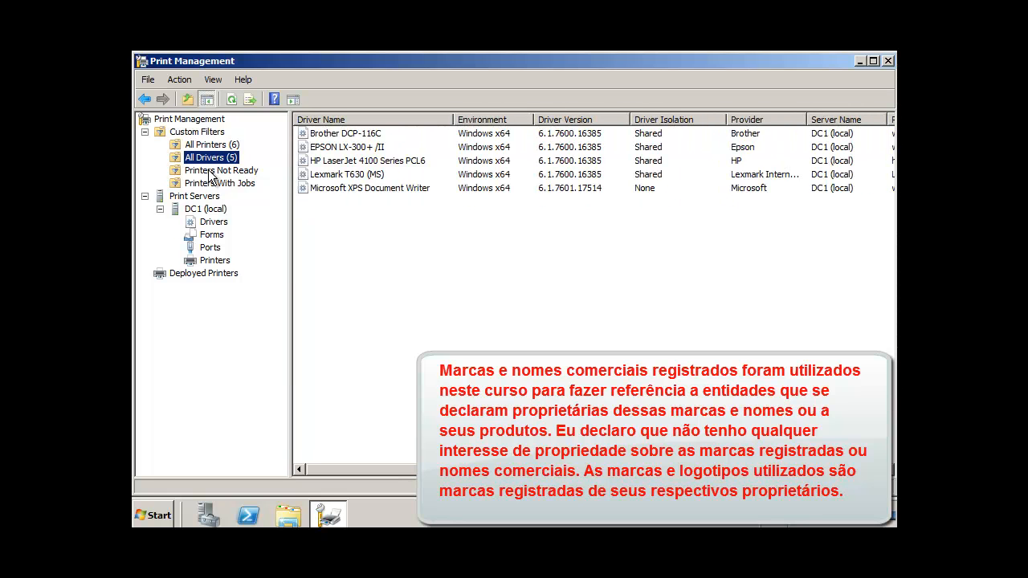
{"action": "left_click", "coordinate": [215, 171]}
{"action": "left_click", "coordinate": [223, 185]}
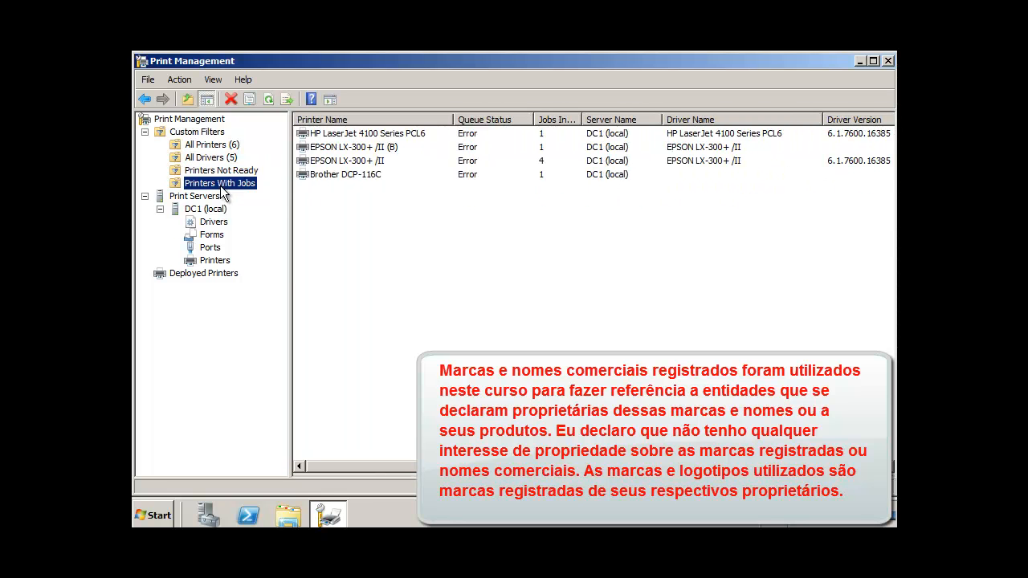
{"action": "left_click", "coordinate": [345, 248]}
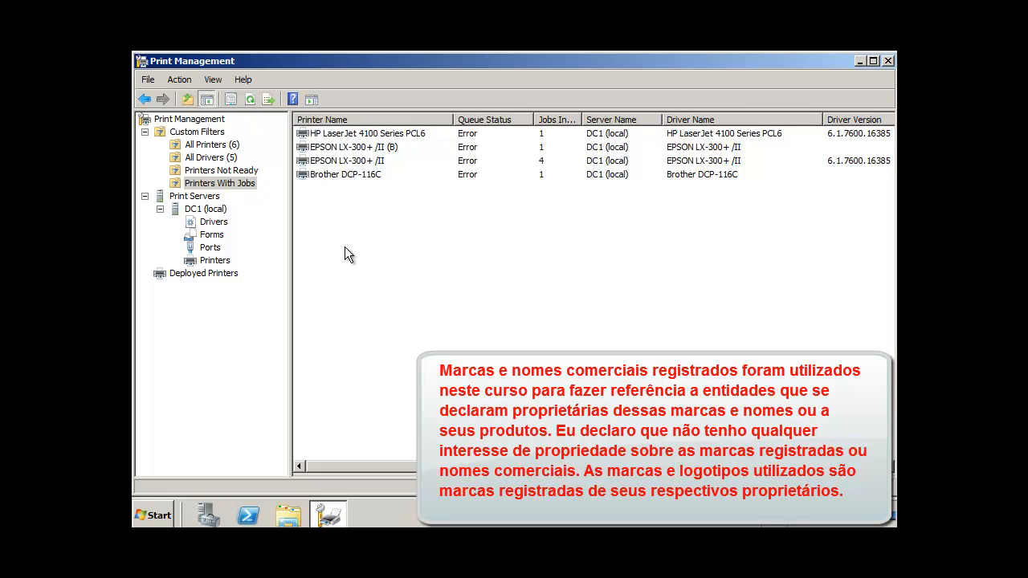